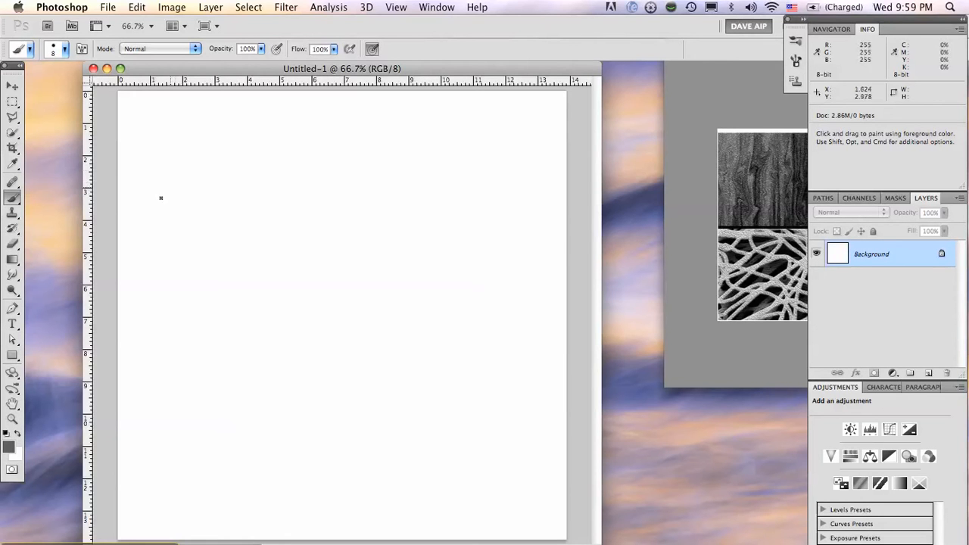
# Set the foreground colour to the neutral grey #656565
pyautogui.click(9, 449)
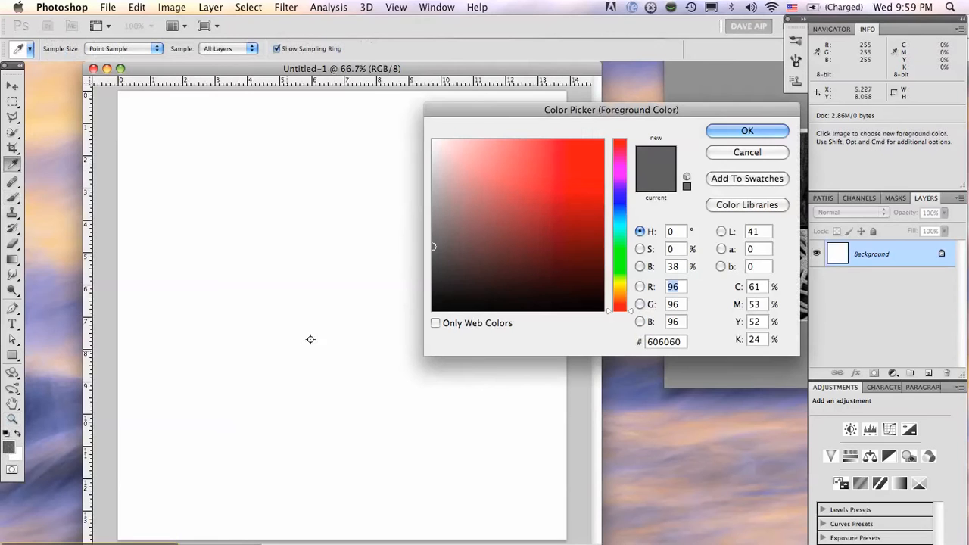
pyautogui.moveTo(434, 246)
pyautogui.mouseDown()
pyautogui.moveTo(452, 245)
pyautogui.moveTo(421, 243)
pyautogui.mouseUp()
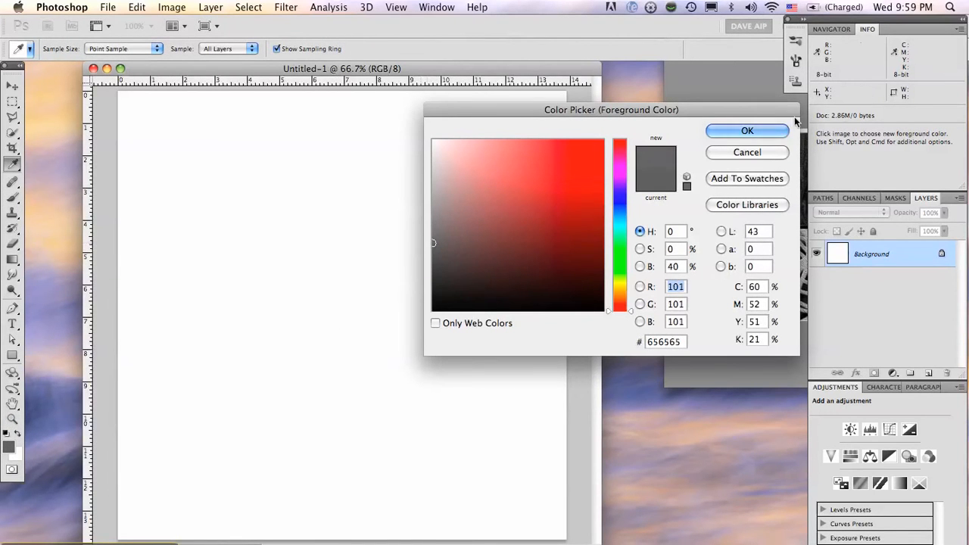
pyautogui.click(739, 130)
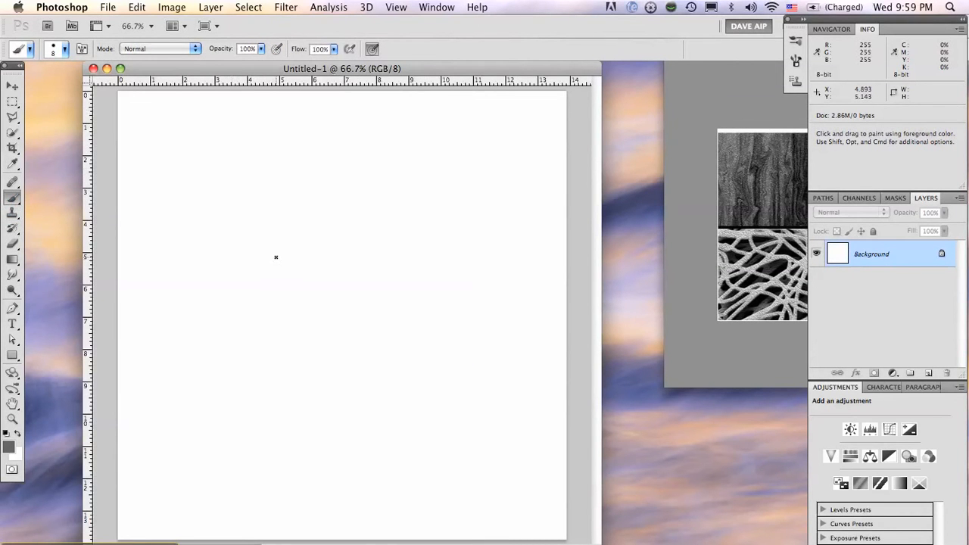
# Set the brush to 45 px with 0% hardness and paint a thin, slightly wavy vertical streak down the full canvas
pyautogui.press(']')
pyautogui.press(']')
pyautogui.press(']')
pyautogui.press(']')
pyautogui.press(']')
pyautogui.click(65, 50)
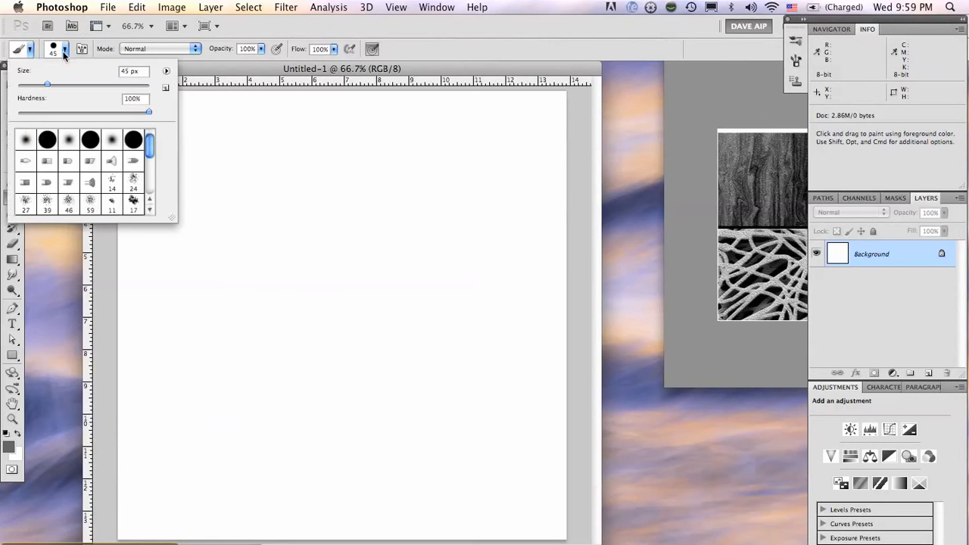
pyautogui.moveTo(150, 112); pyautogui.dragTo(18, 112)
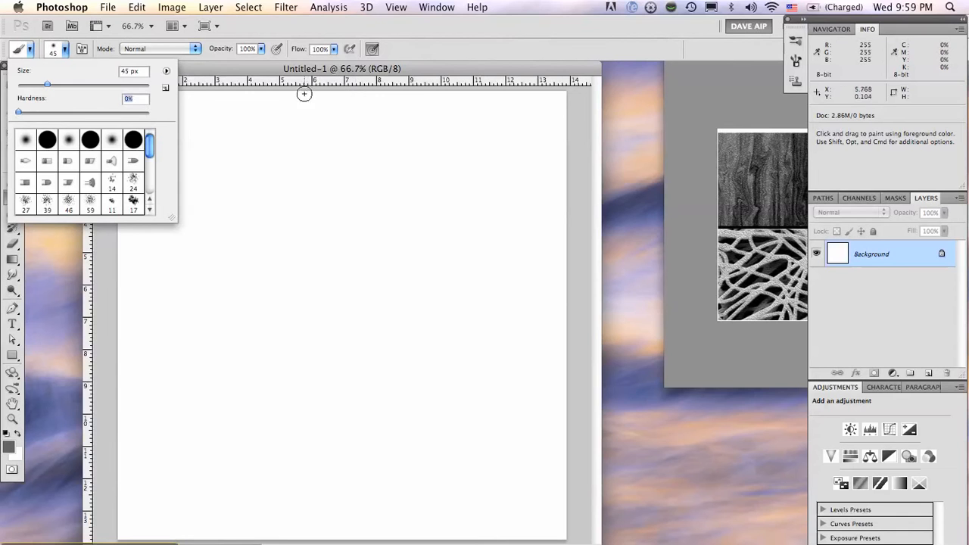
pyautogui.moveTo(304, 93)
pyautogui.mouseDown()
pyautogui.moveTo(278, 427)
pyautogui.moveTo(280, 539)
pyautogui.mouseUp()
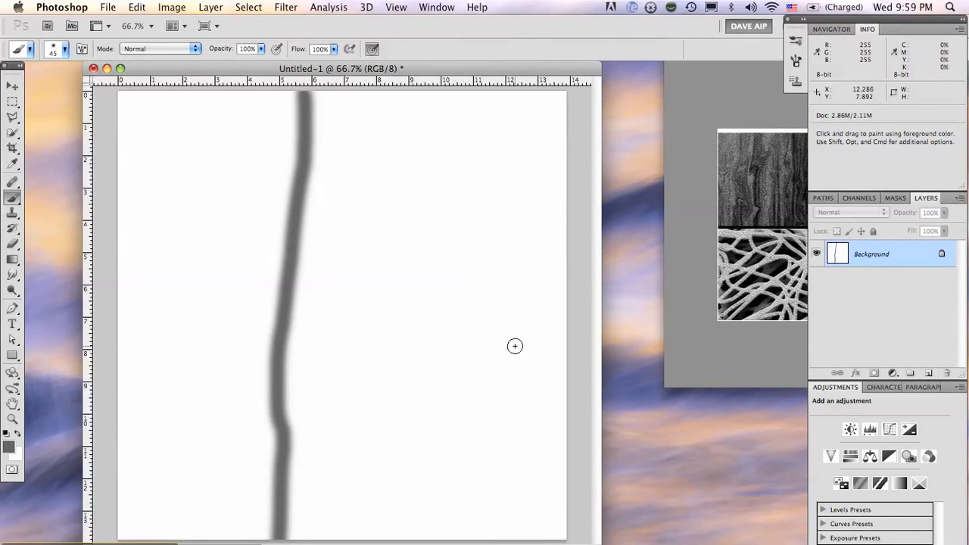
# Enlarge the brush to 150 px and paint broad grey vertical streaks on both sides of the thin streak
pyautogui.press(']')
pyautogui.press(']')
pyautogui.press(']')
pyautogui.press(']')
pyautogui.press(']')
pyautogui.press(']')
pyautogui.press(']')
pyautogui.press(']')
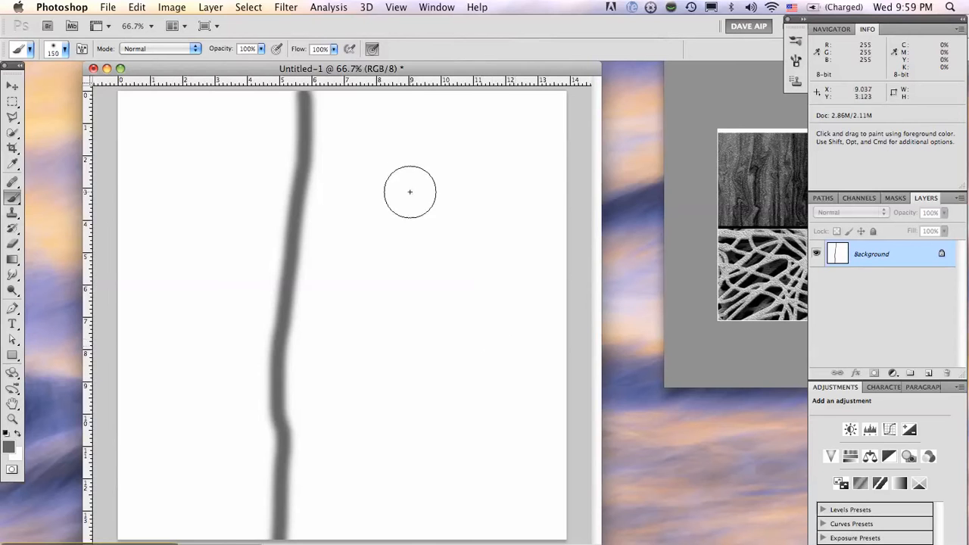
pyautogui.moveTo(446, 99); pyautogui.dragTo(369, 539)
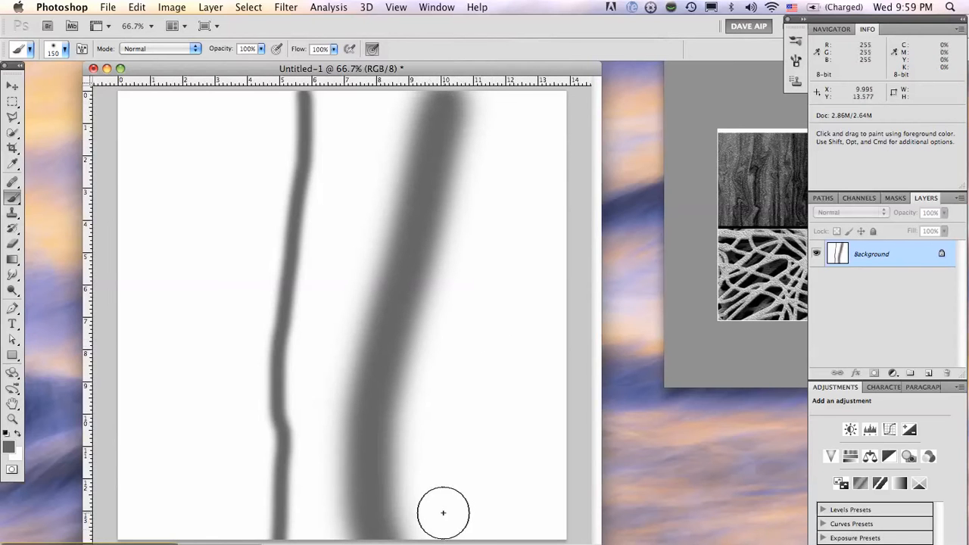
pyautogui.moveTo(443, 513)
pyautogui.mouseDown()
pyautogui.moveTo(424, 477)
pyautogui.moveTo(427, 262)
pyautogui.moveTo(412, 115)
pyautogui.mouseUp()
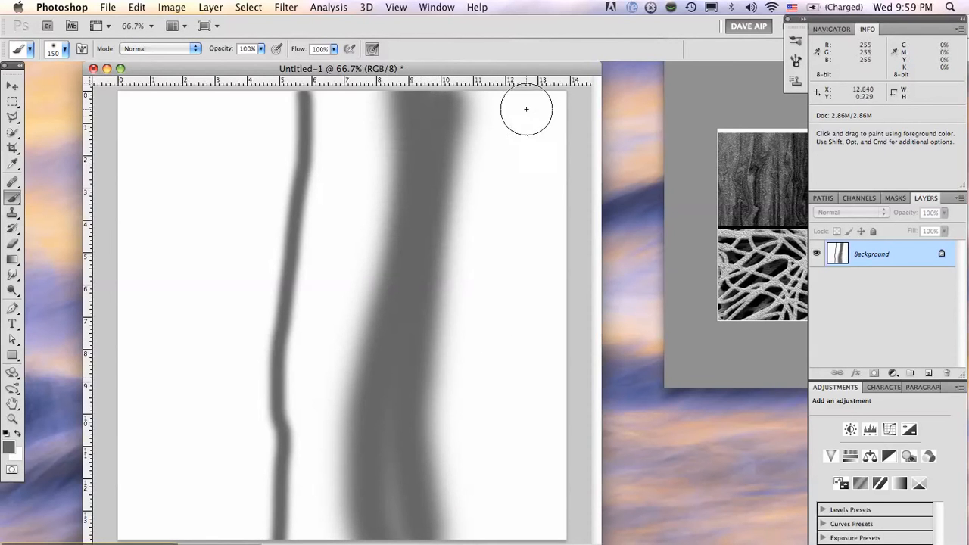
pyautogui.moveTo(527, 109); pyautogui.dragTo(522, 539)
pyautogui.moveTo(189, 98); pyautogui.dragTo(155, 539)
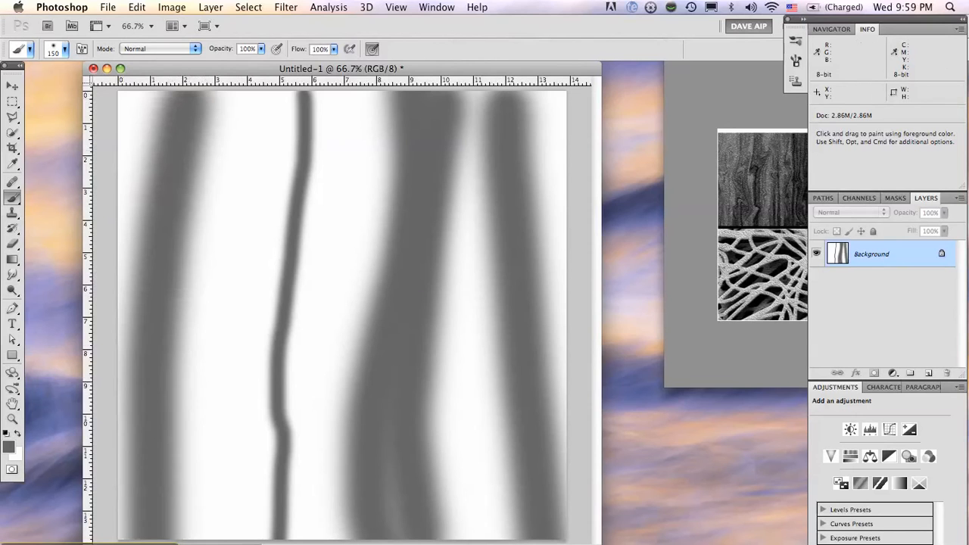
# Change the foreground colour to dark grey #2a2a2a and brush darker vertical streaks between the existing ones
pyautogui.click(10, 448)
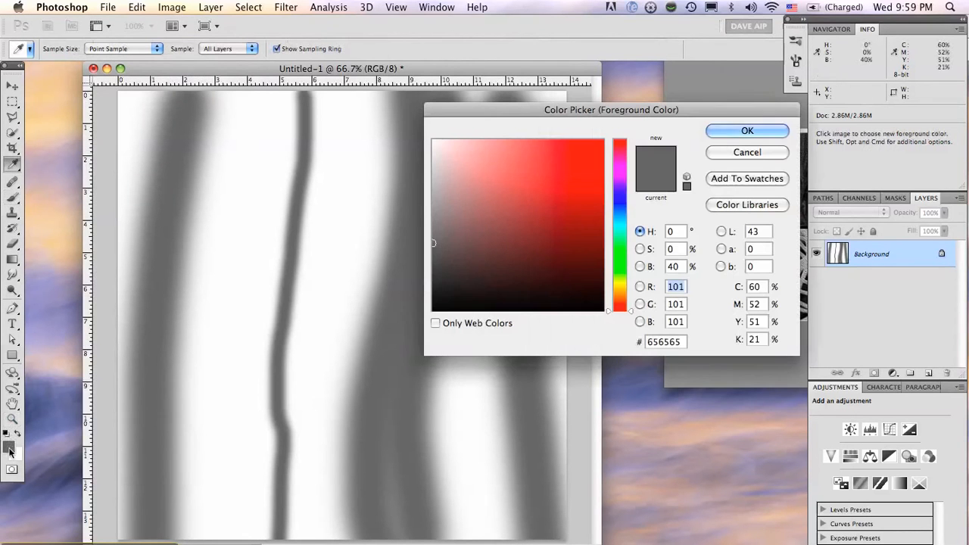
pyautogui.moveTo(440, 275); pyautogui.dragTo(433, 282)
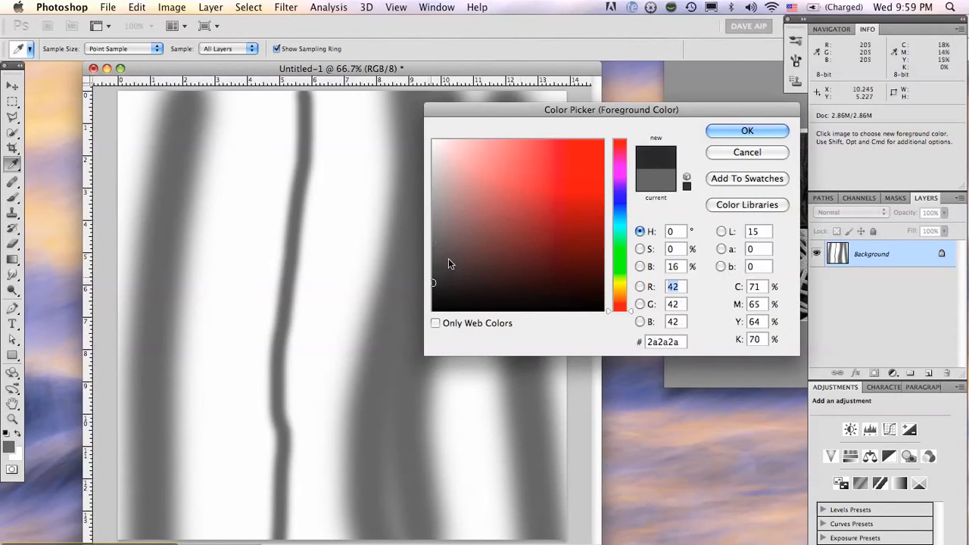
pyautogui.click(742, 129)
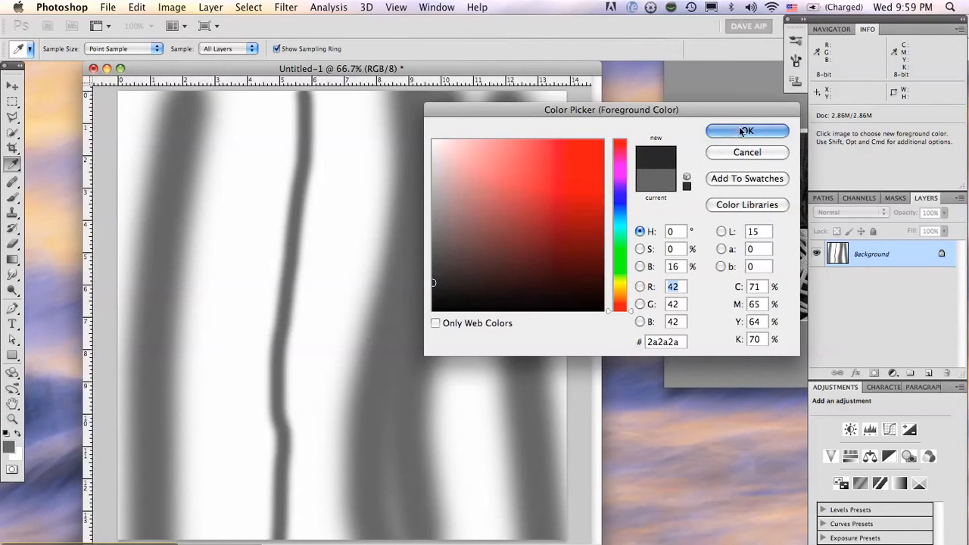
pyautogui.press('b')
pyautogui.moveTo(480, 98)
pyautogui.mouseDown()
pyautogui.moveTo(441, 333)
pyautogui.moveTo(469, 534)
pyautogui.moveTo(490, 195)
pyautogui.mouseUp()
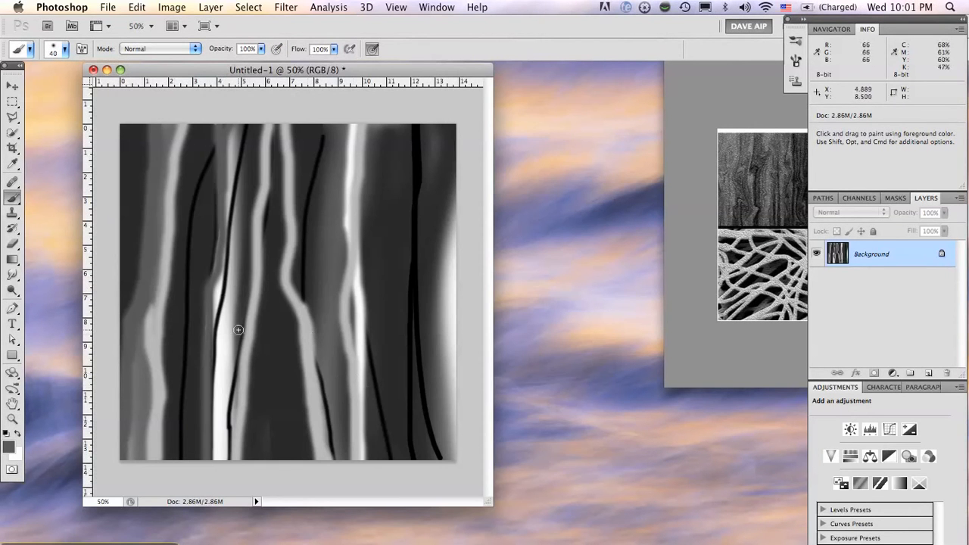
# Paint more mid-grey vertical streaks over the light and dark bands, enlarging the brush from 40 to 80 px
pyautogui.moveTo(272, 458)
pyautogui.mouseDown()
pyautogui.moveTo(277, 126)
pyautogui.moveTo(288, 129)
pyautogui.moveTo(293, 227)
pyautogui.moveTo(275, 358)
pyautogui.moveTo(283, 458)
pyautogui.mouseUp()
pyautogui.press(']')
pyautogui.press(']')
pyautogui.press(']')
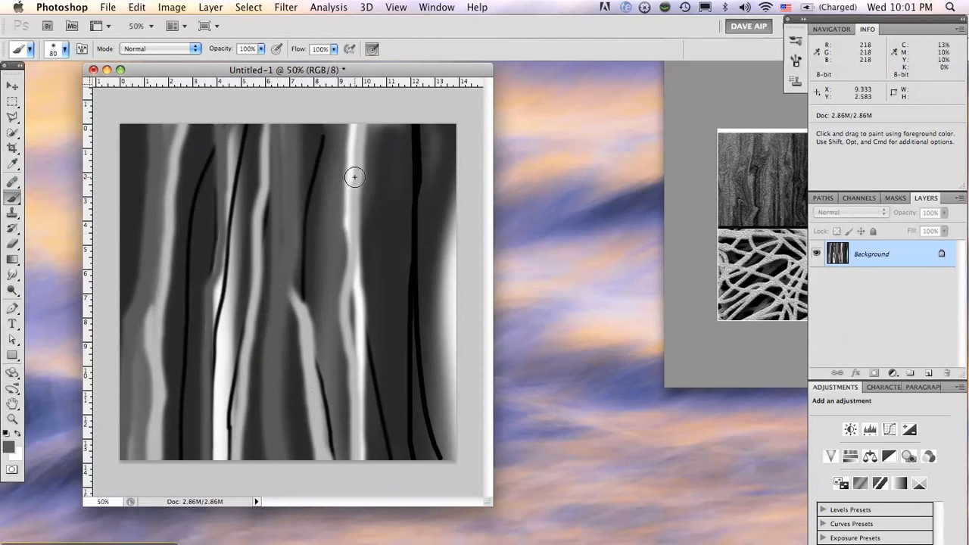
pyautogui.moveTo(328, 161)
pyautogui.mouseDown()
pyautogui.moveTo(388, 447)
pyautogui.moveTo(377, 471)
pyautogui.moveTo(356, 124)
pyautogui.mouseUp()
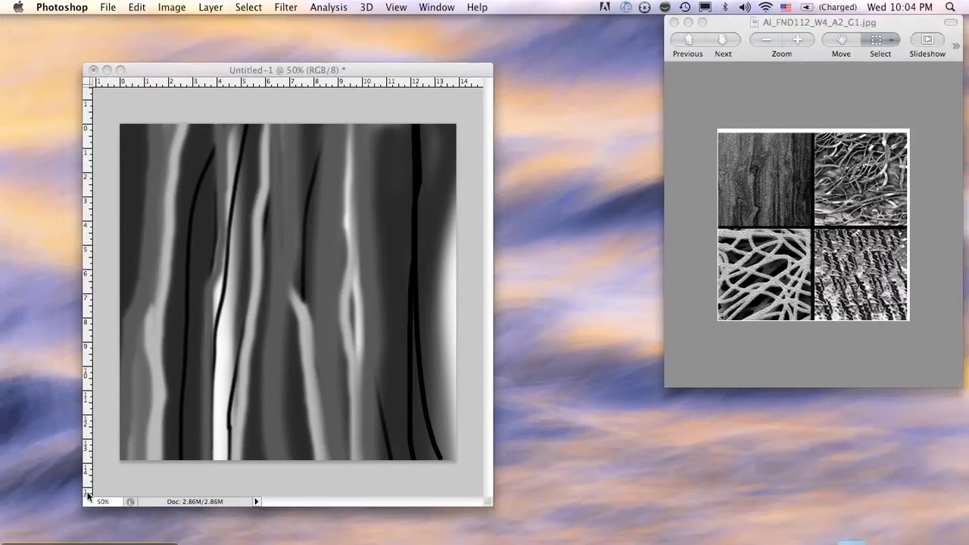
# Smudge the painted streaks at 46% strength, pushing their edges sideways into wavy, bark-like grain
pyautogui.press('Tab')
pyautogui.press('Tab')
pyautogui.press('Tab')
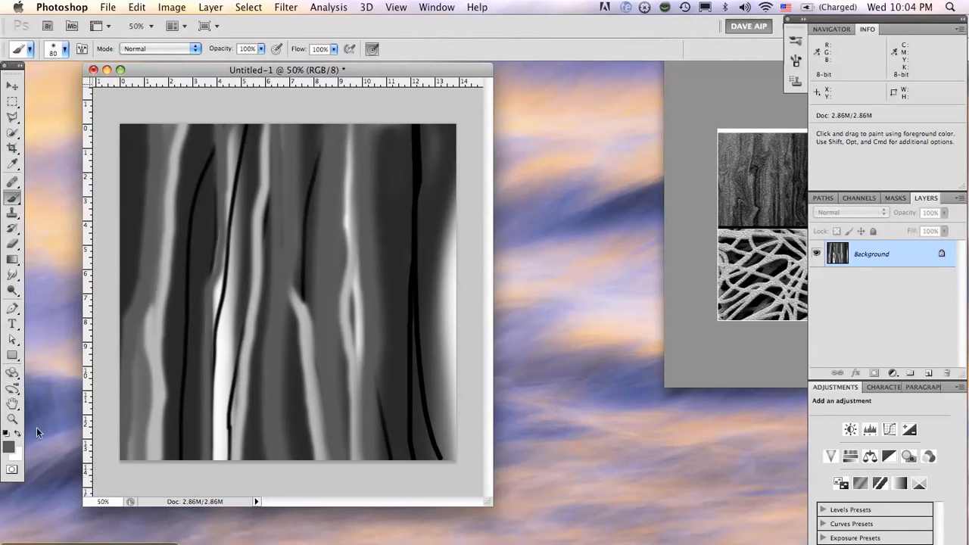
pyautogui.click(13, 276)
pyautogui.moveTo(12, 276)
pyautogui.mouseDown()
pyautogui.moveTo(41, 274)
pyautogui.moveTo(13, 277)
pyautogui.moveTo(32, 274)
pyautogui.moveTo(43, 297)
pyautogui.mouseUp()
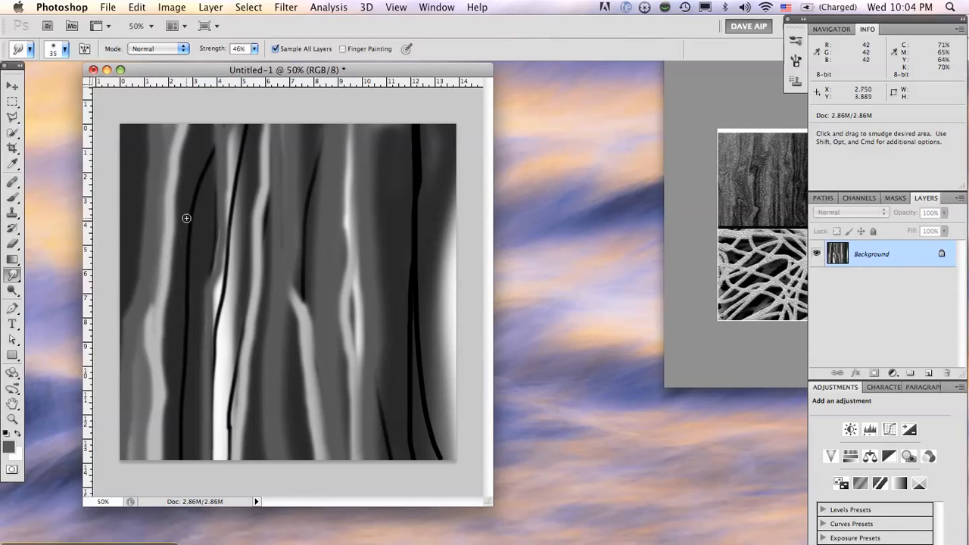
pyautogui.moveTo(187, 218)
pyautogui.mouseDown()
pyautogui.moveTo(186, 178)
pyautogui.moveTo(193, 267)
pyautogui.moveTo(191, 233)
pyautogui.moveTo(216, 140)
pyautogui.mouseUp()
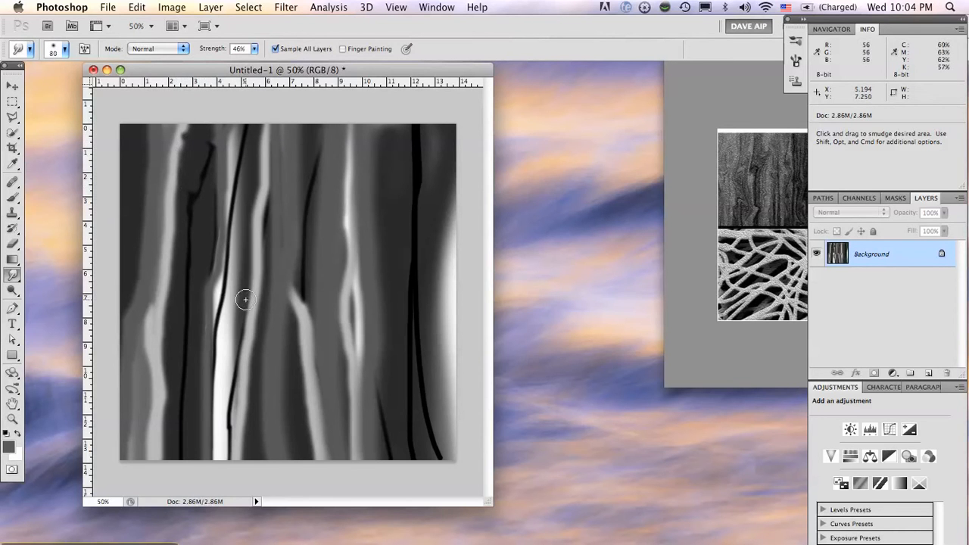
pyautogui.moveTo(237, 324)
pyautogui.mouseDown()
pyautogui.moveTo(224, 280)
pyautogui.moveTo(190, 236)
pyautogui.moveTo(197, 199)
pyautogui.mouseUp()
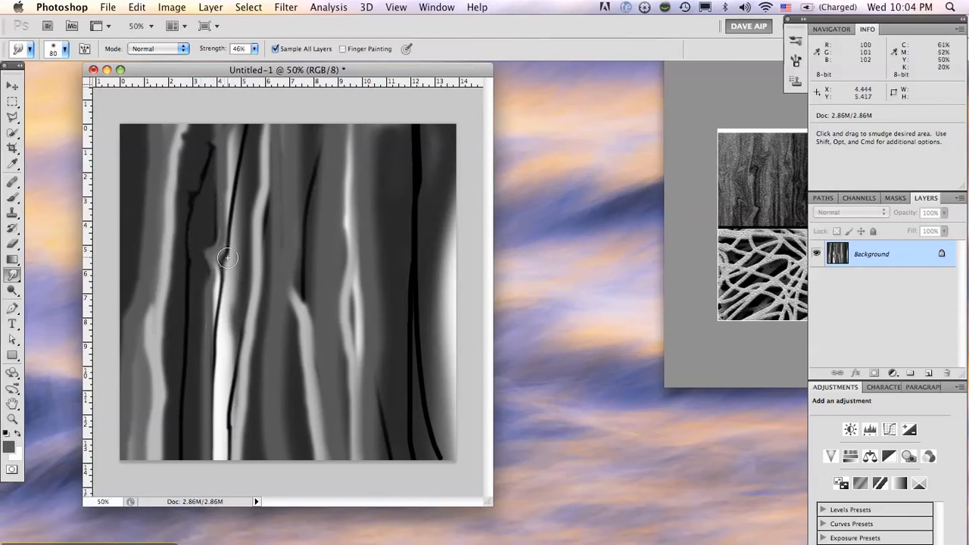
pyautogui.moveTo(228, 258)
pyautogui.mouseDown()
pyautogui.moveTo(212, 198)
pyautogui.moveTo(218, 192)
pyautogui.moveTo(229, 204)
pyautogui.moveTo(234, 148)
pyautogui.moveTo(258, 113)
pyautogui.moveTo(244, 283)
pyautogui.moveTo(256, 321)
pyautogui.moveTo(235, 382)
pyautogui.moveTo(243, 461)
pyautogui.moveTo(227, 450)
pyautogui.moveTo(219, 411)
pyautogui.moveTo(209, 417)
pyautogui.moveTo(210, 443)
pyautogui.moveTo(214, 361)
pyautogui.moveTo(197, 288)
pyautogui.mouseUp()
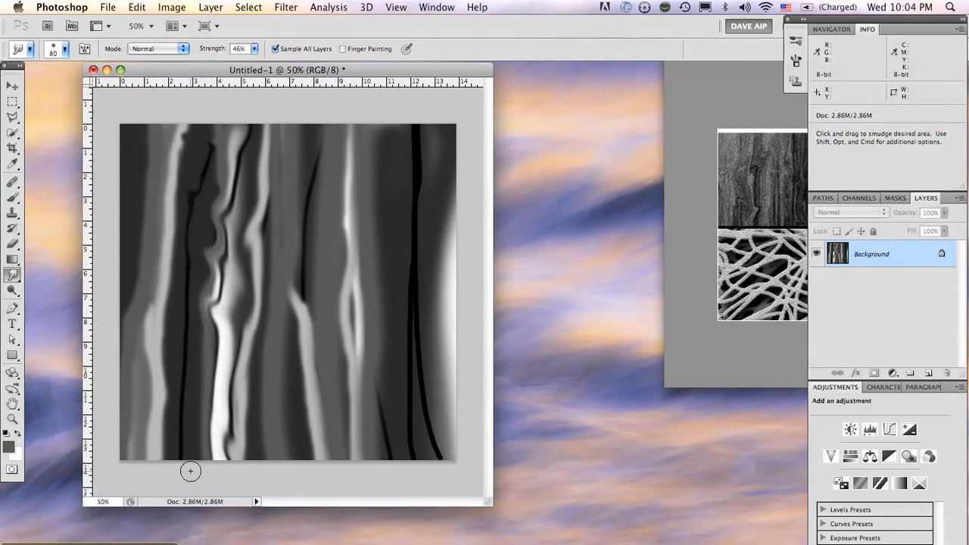
pyautogui.moveTo(190, 471); pyautogui.dragTo(172, 330)
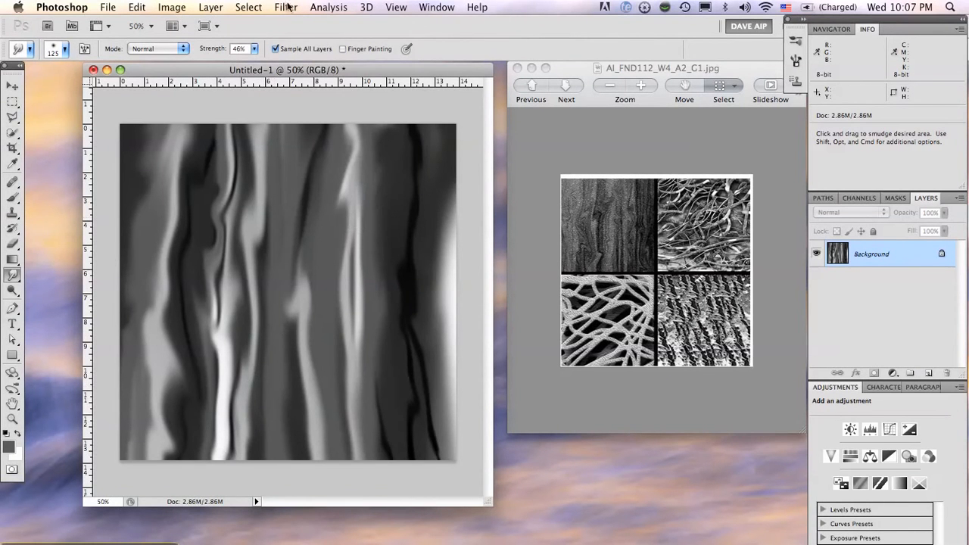
# Apply the Add Noise filter to the painted texture with a 23.62% amount, Gaussian distribution and Monochromatic on
pyautogui.click(291, 8)
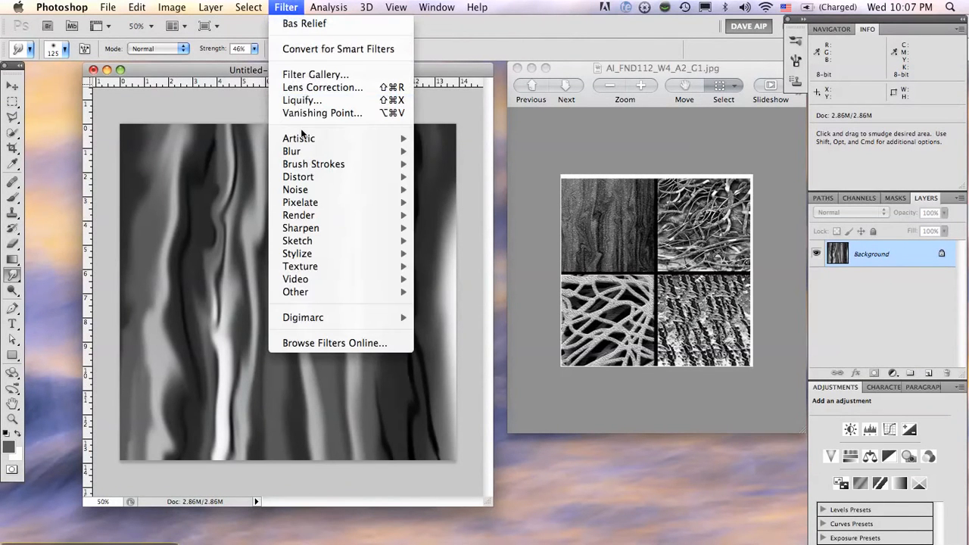
pyautogui.moveTo(302, 217)
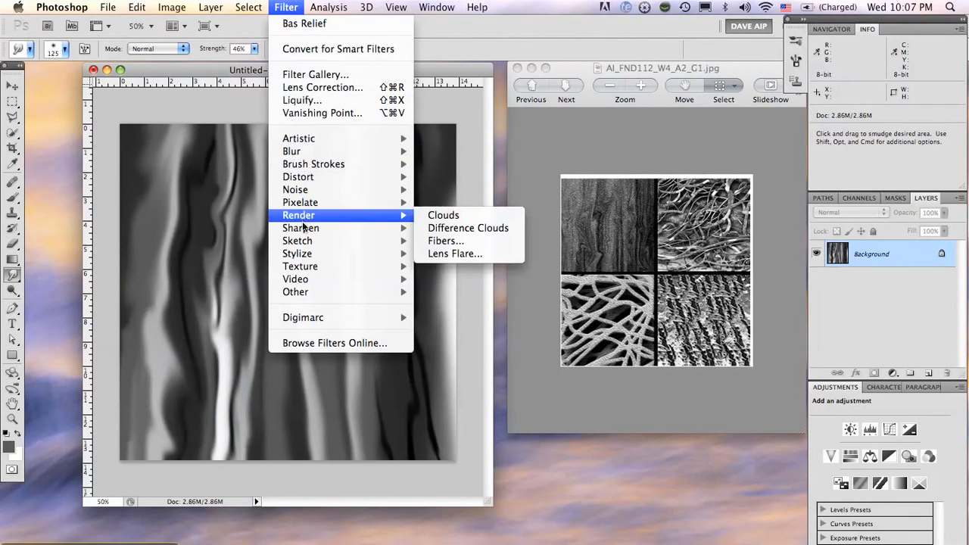
pyautogui.moveTo(302, 197)
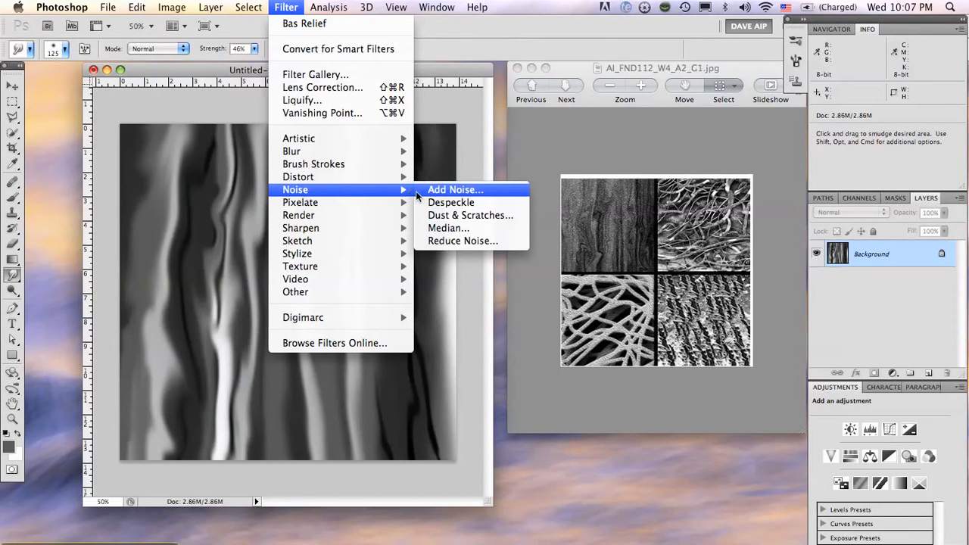
pyautogui.click(416, 191)
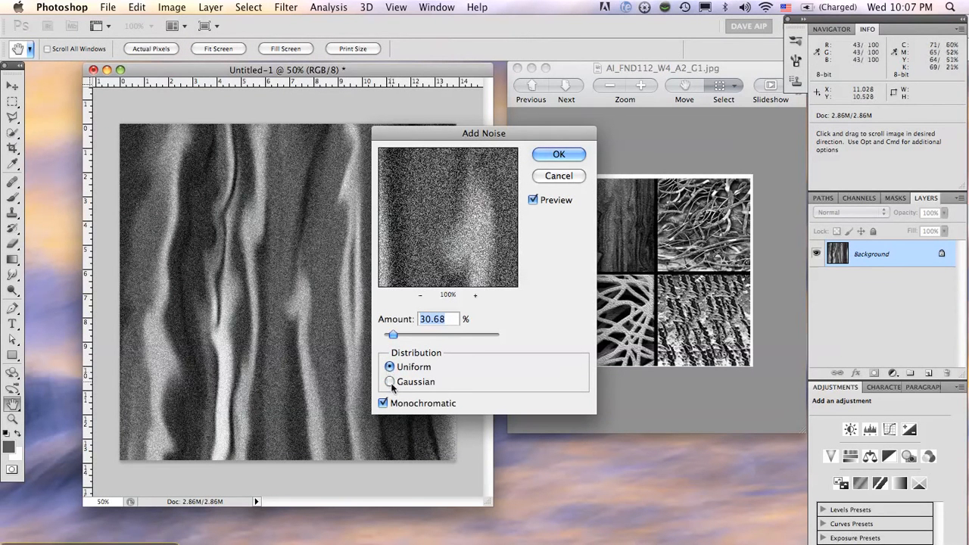
pyautogui.click(389, 382)
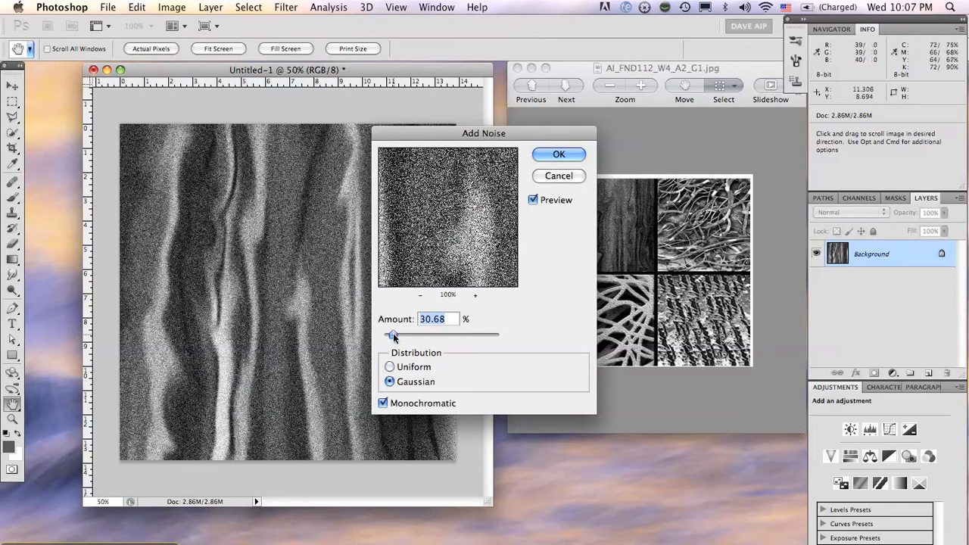
pyautogui.moveTo(393, 333); pyautogui.dragTo(391, 337)
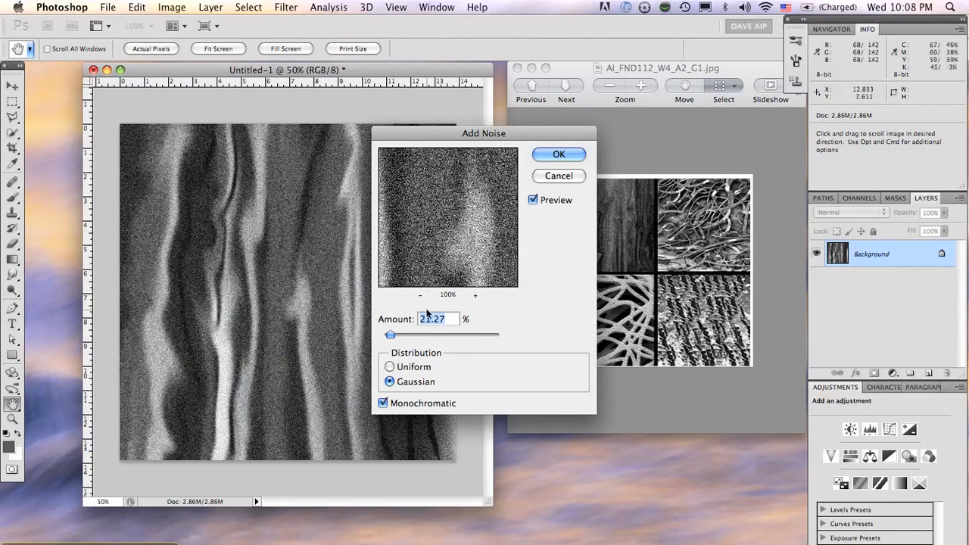
pyautogui.moveTo(392, 334)
pyautogui.mouseDown()
pyautogui.moveTo(496, 338)
pyautogui.moveTo(385, 325)
pyautogui.moveTo(391, 335)
pyautogui.mouseUp()
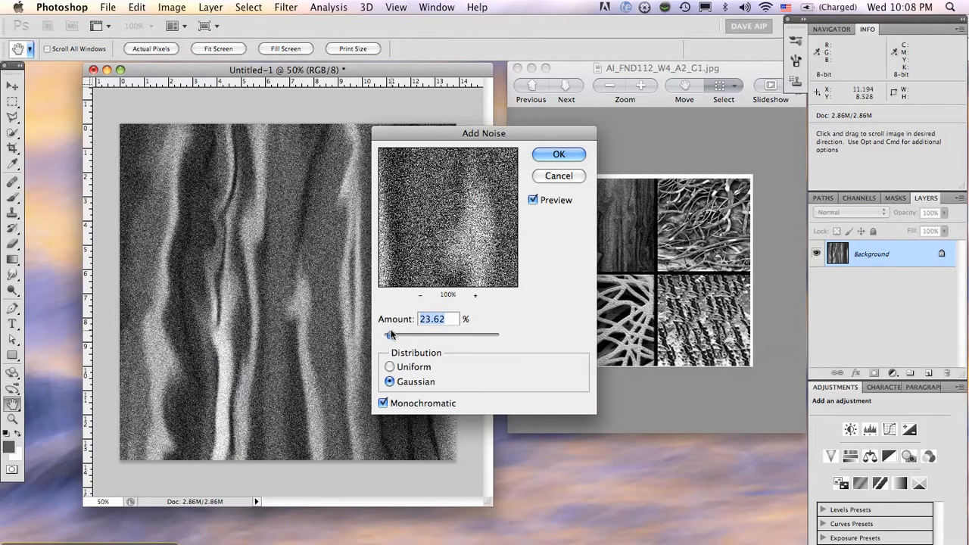
pyautogui.click(556, 154)
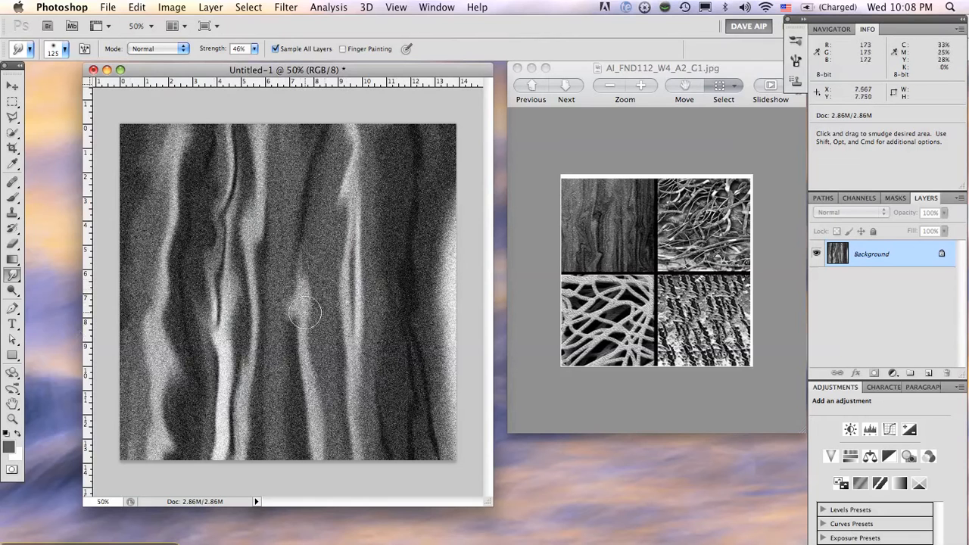
# Try smudging the noisy texture around the bright streak with a 70 px brush, and undo the smudge strokes
pyautogui.press('[')
pyautogui.press('[')
pyautogui.moveTo(333, 277)
pyautogui.mouseDown()
pyautogui.moveTo(321, 257)
pyautogui.moveTo(334, 235)
pyautogui.moveTo(363, 281)
pyautogui.moveTo(343, 203)
pyautogui.moveTo(340, 230)
pyautogui.moveTo(378, 236)
pyautogui.mouseUp()
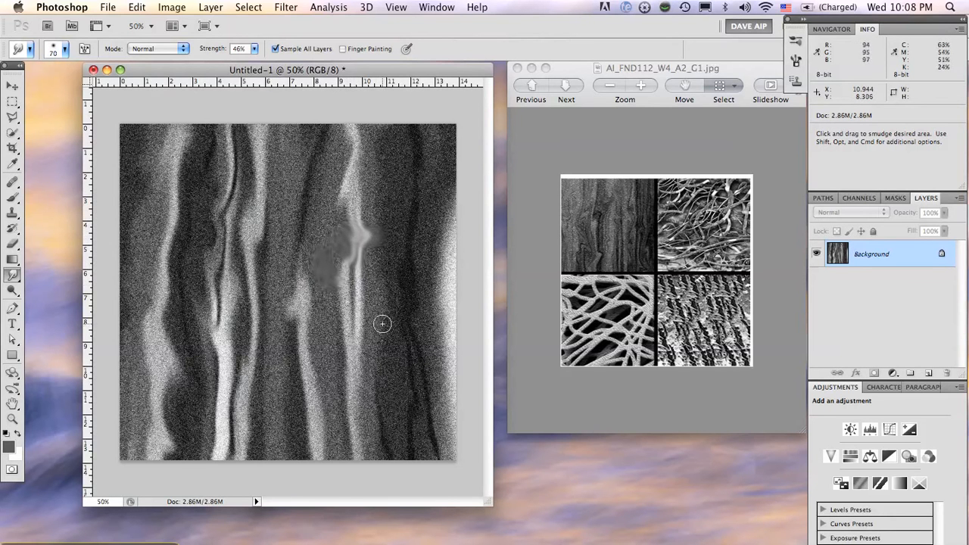
pyautogui.press('super')
pyautogui.press('super+alt+z')
pyautogui.press('super+alt+z')
pyautogui.press('super+alt+z')
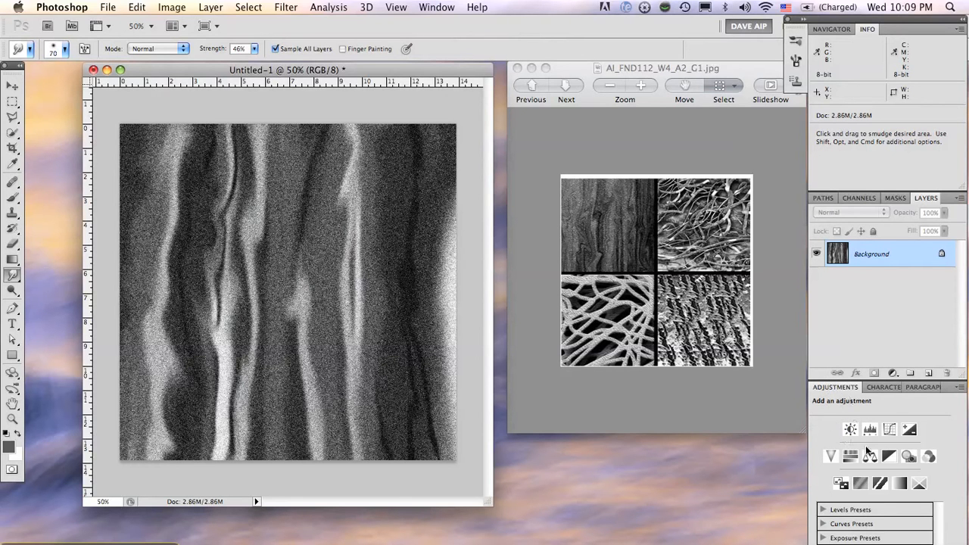
# Add a Curves adjustment layer and reshape its RGB curve with three points, darkening the shadows and highlights around the midtones
pyautogui.click(890, 430)
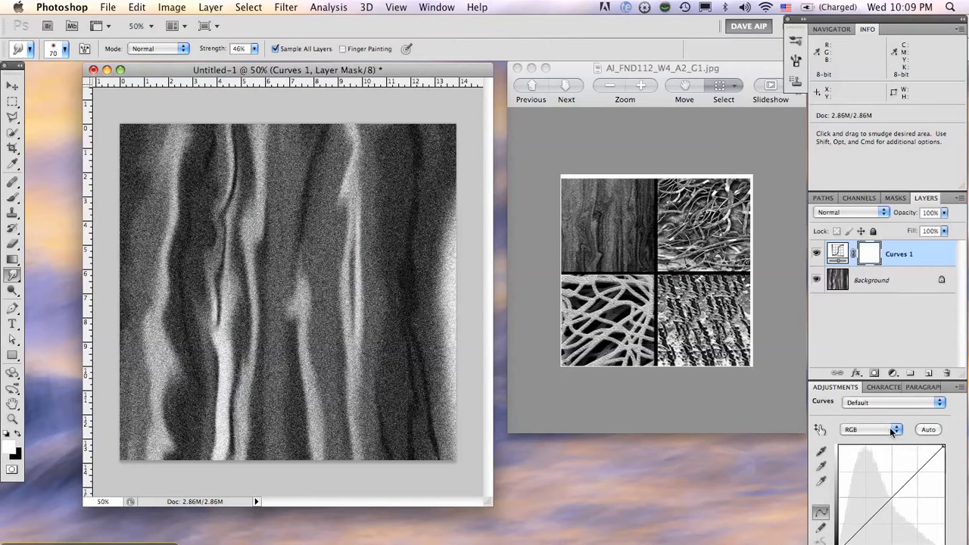
pyautogui.click(891, 497)
pyautogui.moveTo(886, 493); pyautogui.dragTo(898, 504)
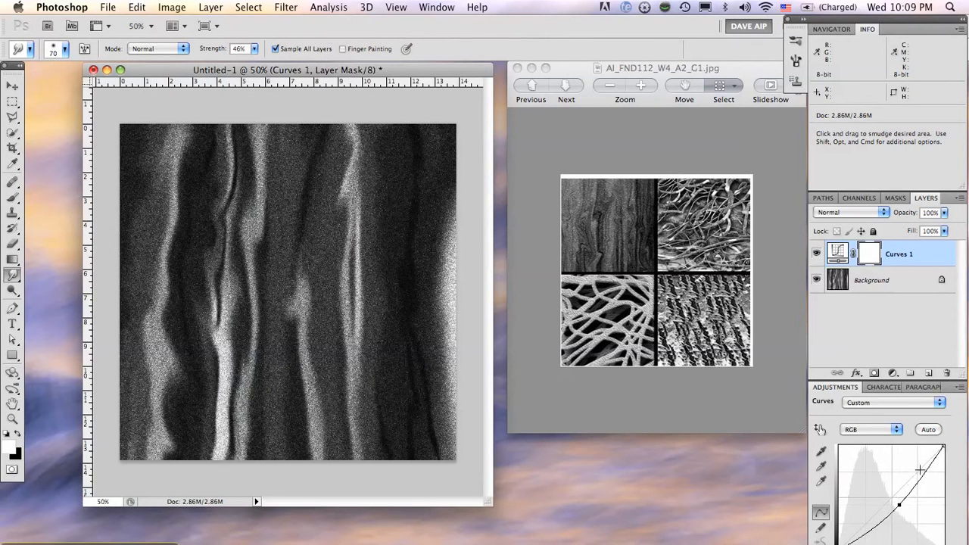
pyautogui.moveTo(920, 470); pyautogui.dragTo(870, 531)
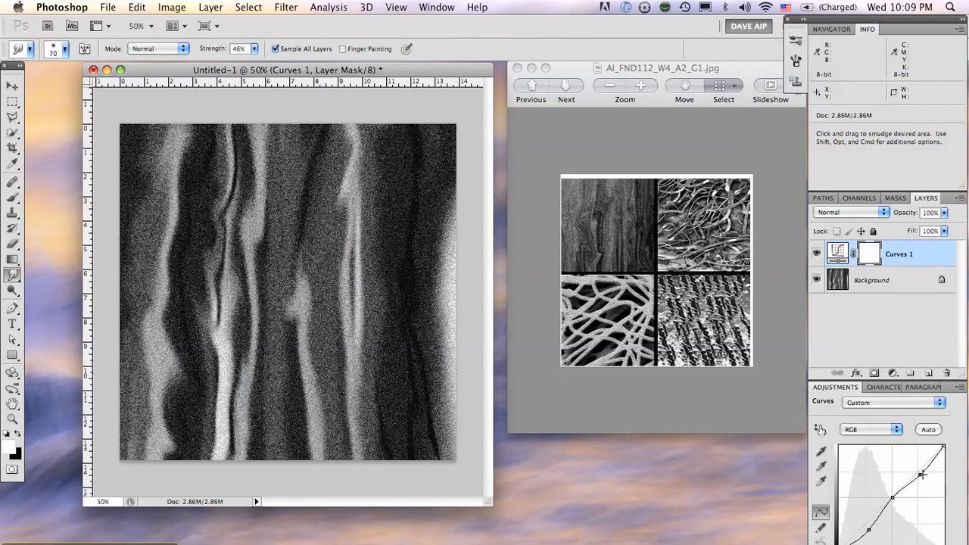
pyautogui.moveTo(922, 474); pyautogui.dragTo(868, 530)
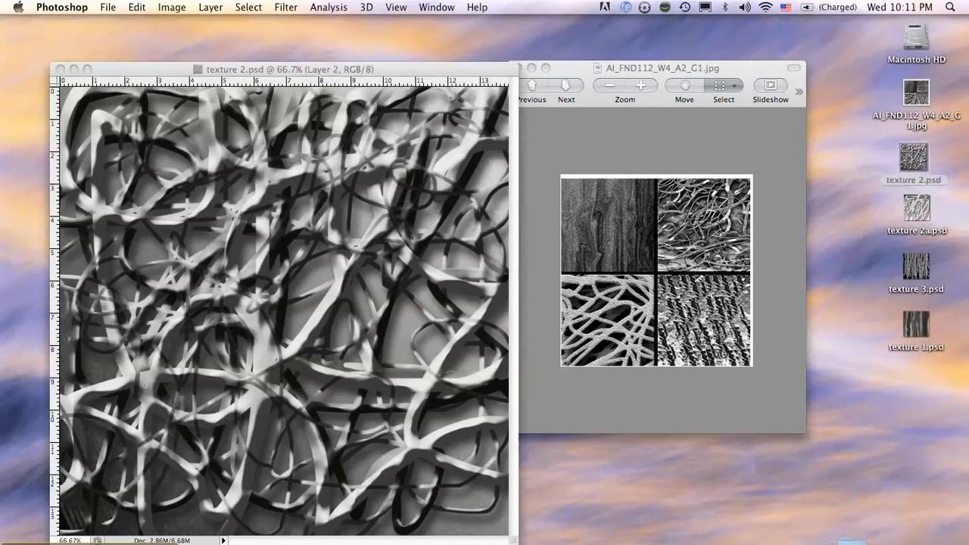
# Show the hidden tool and settings panels around texture 2.psd and select the Gradient tool
pyautogui.press('Tab')
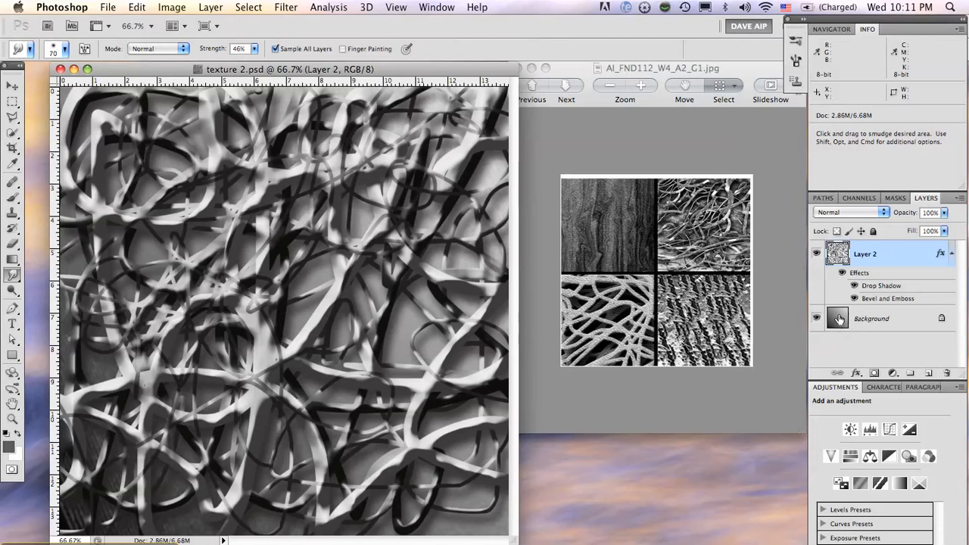
pyautogui.click(13, 260)
pyautogui.click(13, 262)
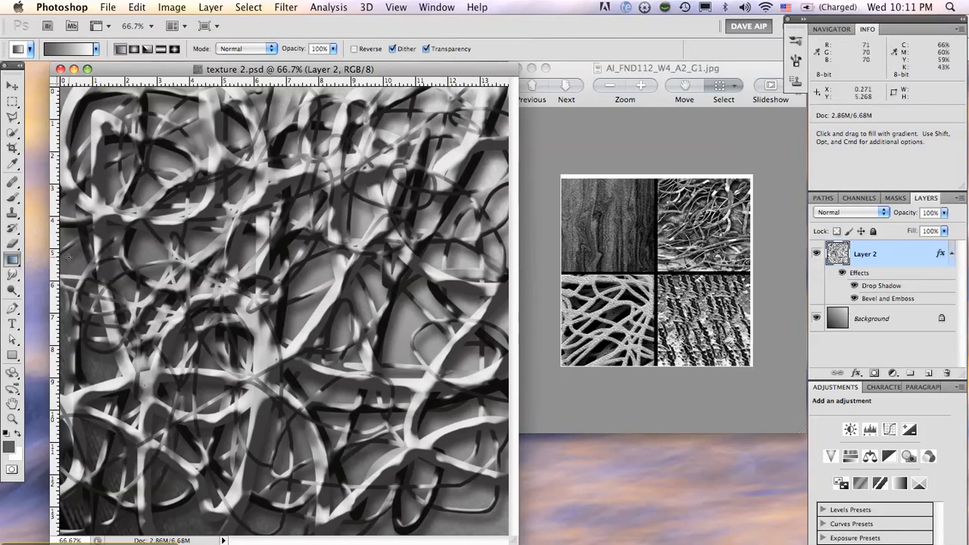
pyautogui.click(15, 259)
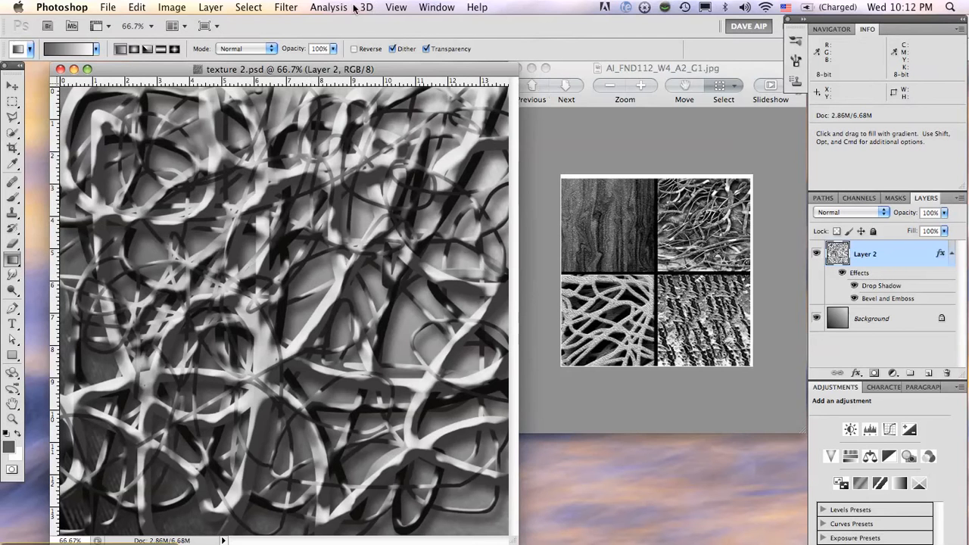
# Open the Layer Style dialog for Layer 2 and move it so the painted strands stay in view
pyautogui.click(210, 9)
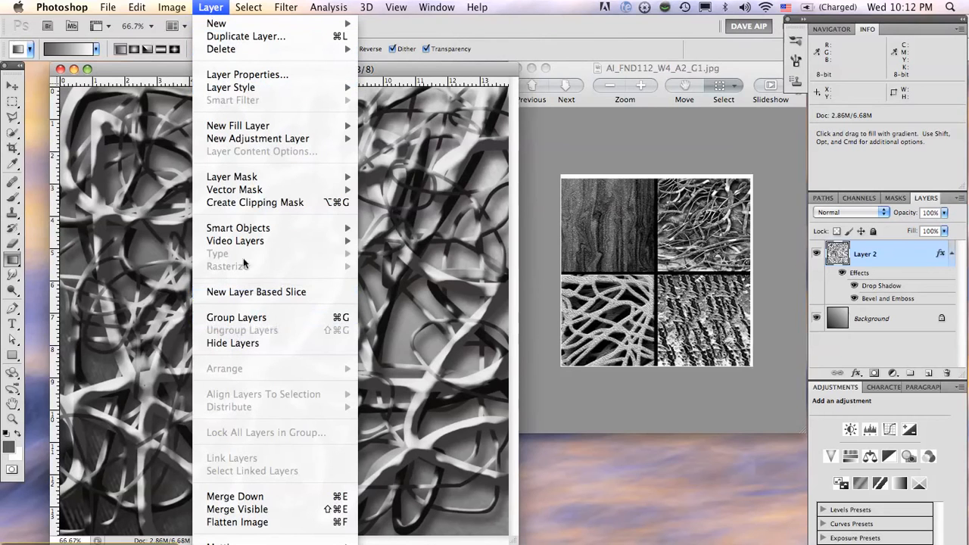
pyautogui.moveTo(252, 89)
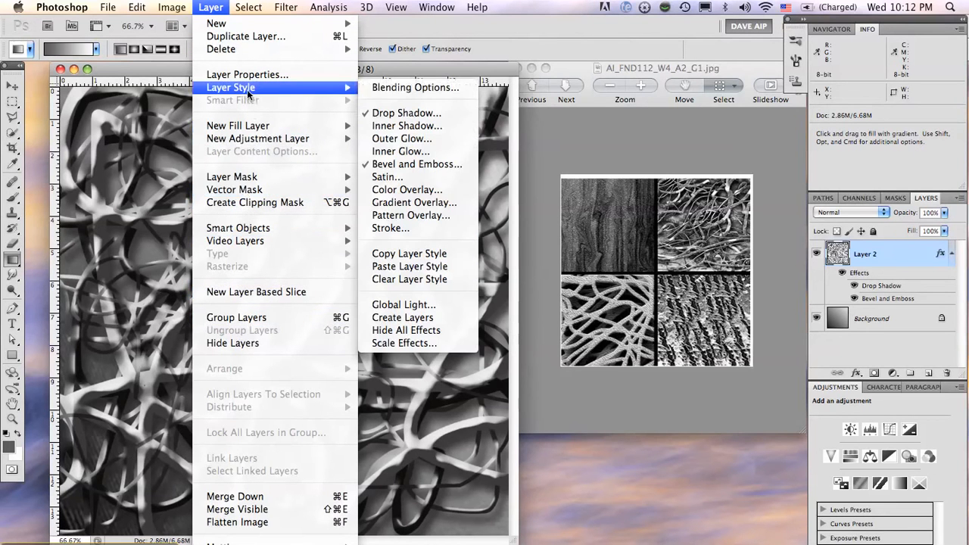
pyautogui.click(388, 165)
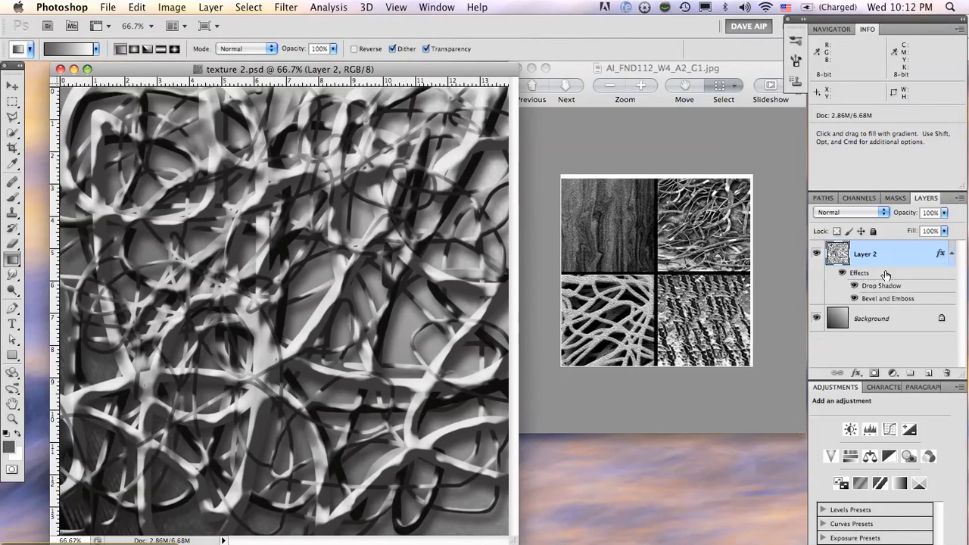
pyautogui.doubleClick(886, 275)
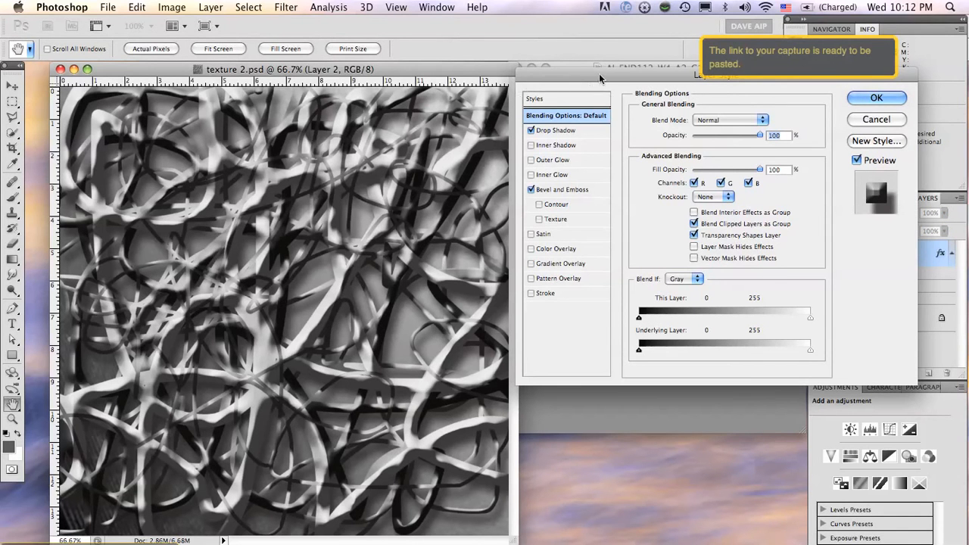
pyautogui.moveTo(599, 73); pyautogui.dragTo(494, 100)
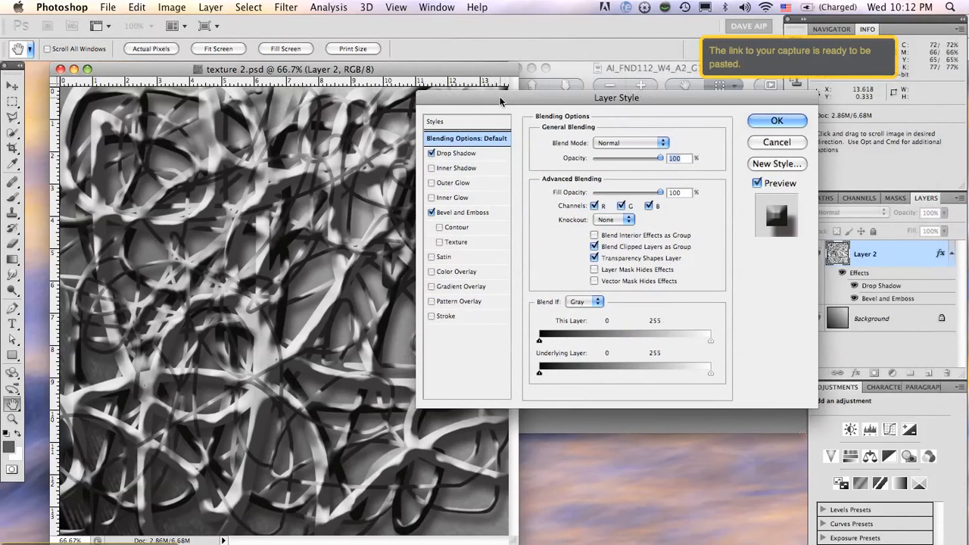
# Compare Layer 2 with its Drop Shadow off and on, and open the shadow's settings
pyautogui.click(432, 155)
pyautogui.click(432, 155)
pyautogui.click(432, 155)
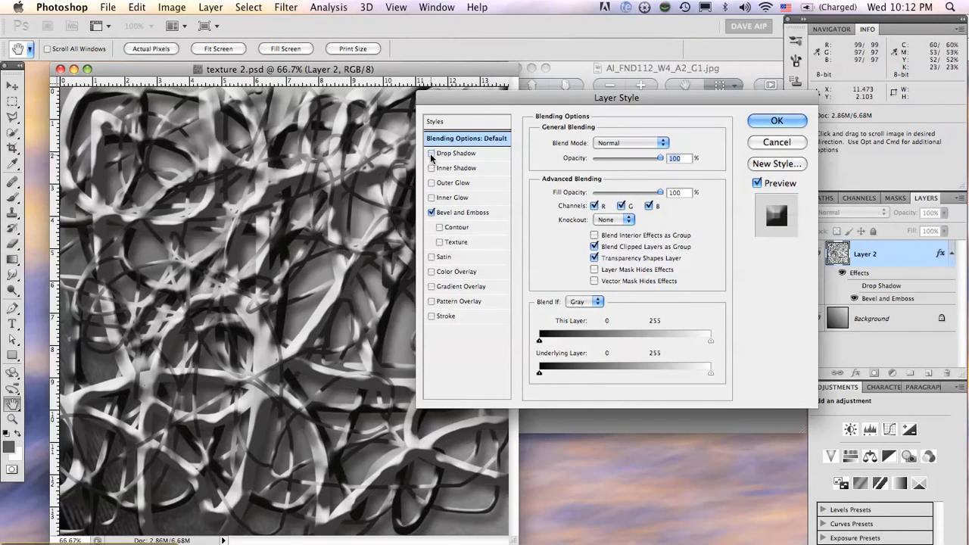
pyautogui.click(432, 154)
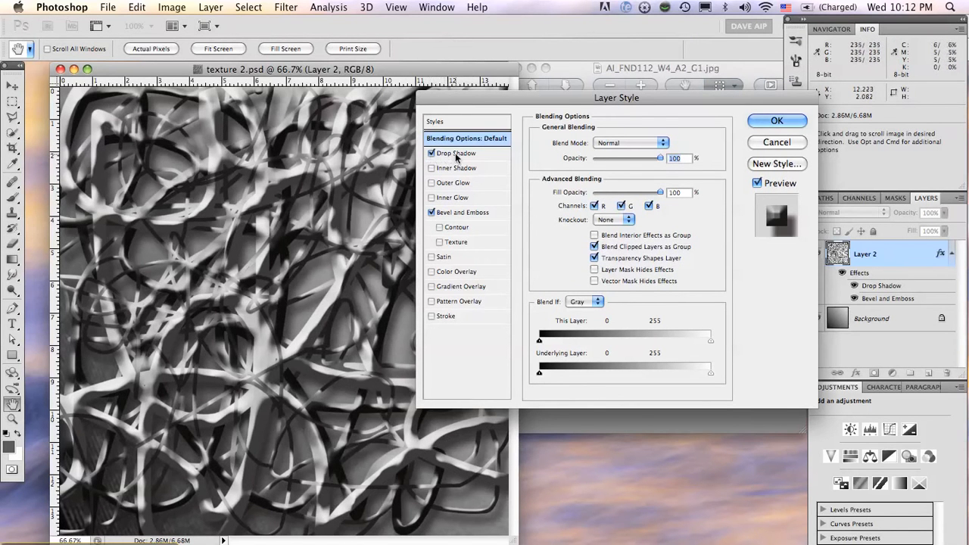
pyautogui.click(457, 155)
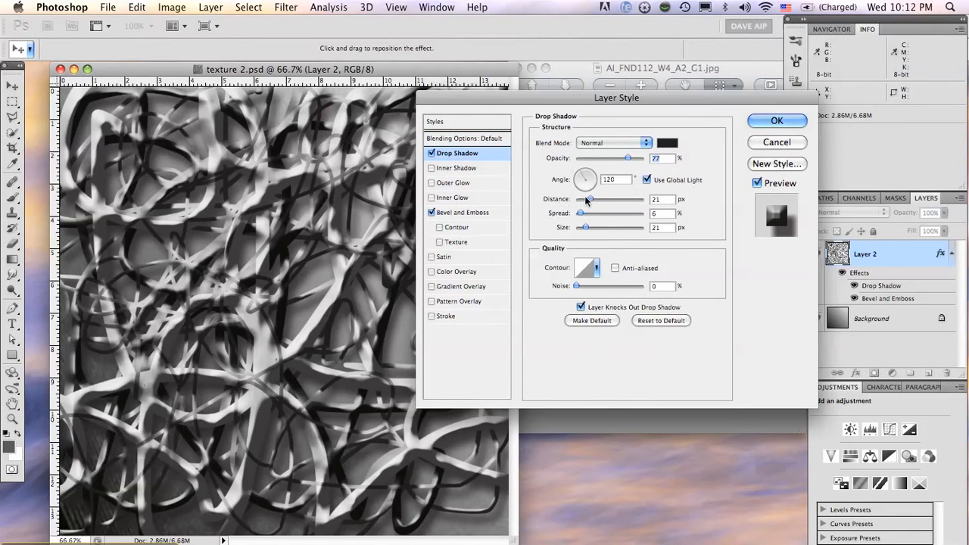
# Try the drop shadow with Multiply blending, 54% opacity, a 4 px distance and a different spread
pyautogui.moveTo(614, 95); pyautogui.dragTo(665, 77)
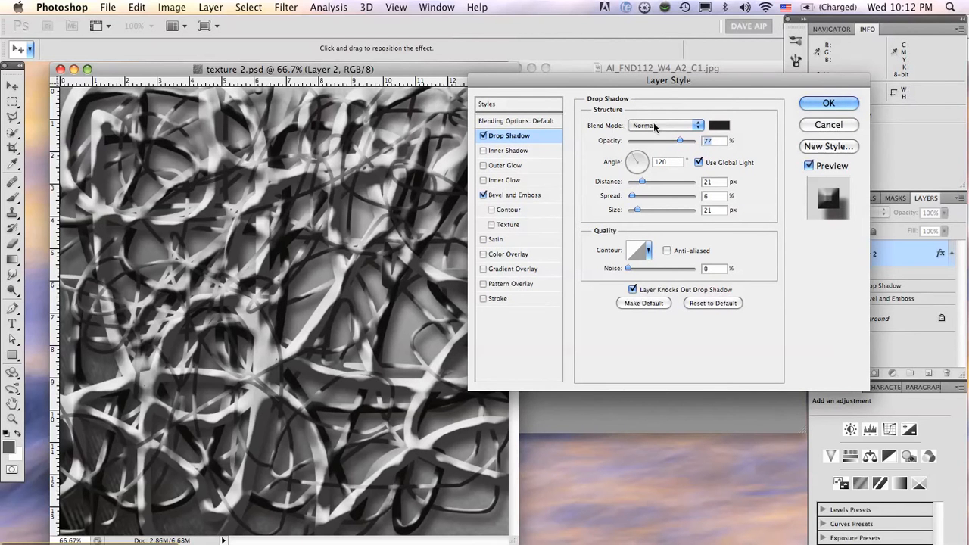
pyautogui.click(699, 127)
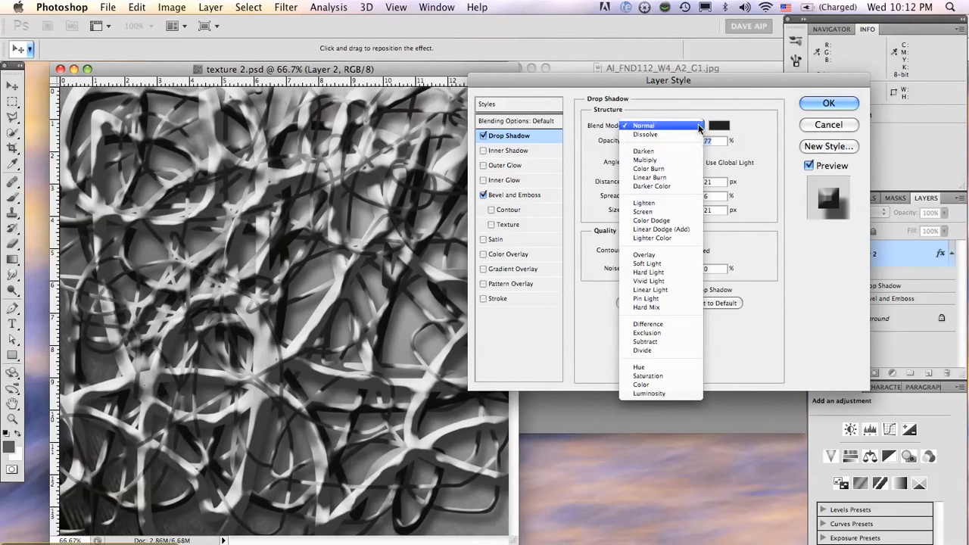
pyautogui.click(672, 160)
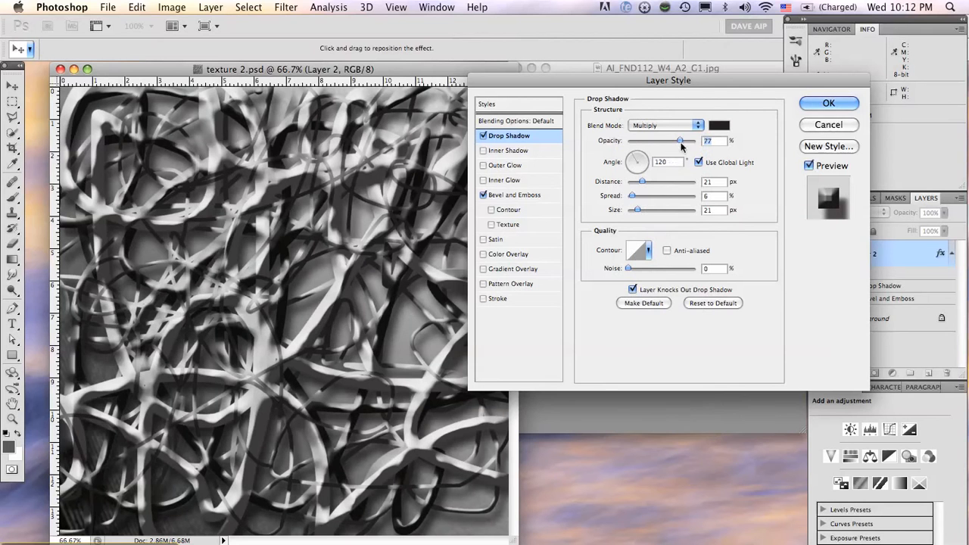
pyautogui.moveTo(684, 143)
pyautogui.mouseDown()
pyautogui.moveTo(663, 141)
pyautogui.moveTo(699, 142)
pyautogui.moveTo(665, 144)
pyautogui.mouseUp()
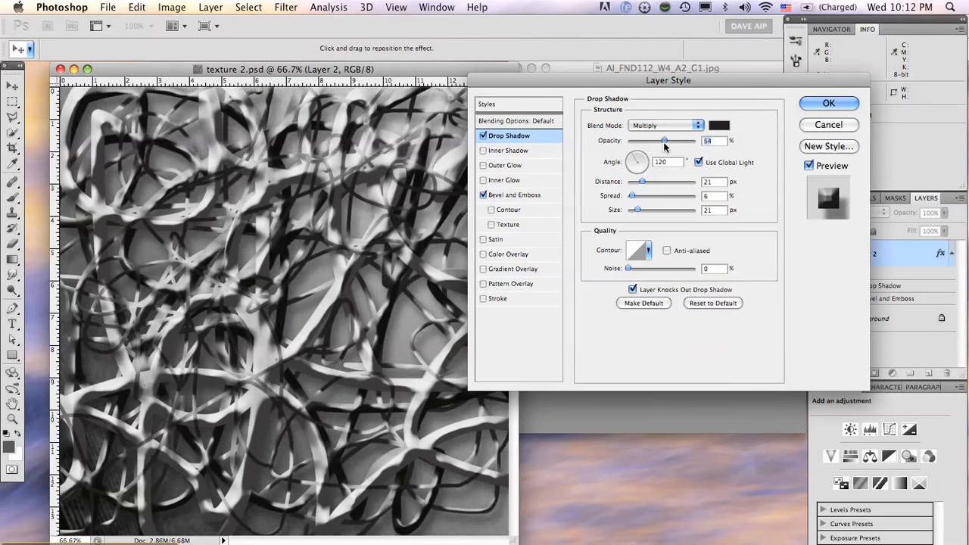
pyautogui.moveTo(642, 182)
pyautogui.mouseDown()
pyautogui.moveTo(661, 184)
pyautogui.moveTo(632, 185)
pyautogui.mouseUp()
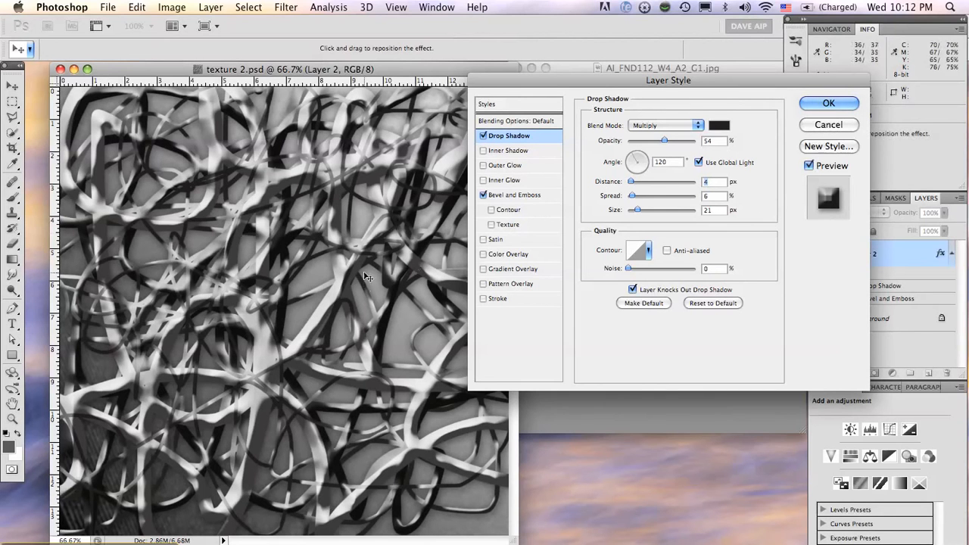
pyautogui.moveTo(631, 195)
pyautogui.mouseDown()
pyautogui.moveTo(650, 195)
pyautogui.moveTo(623, 194)
pyautogui.moveTo(645, 198)
pyautogui.mouseUp()
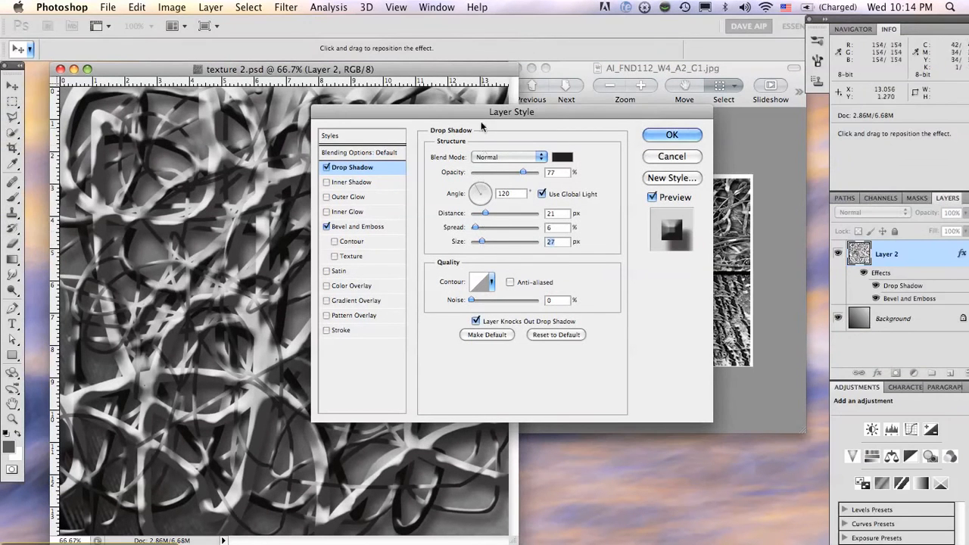
# Set Layer 2's drop shadow to Multiply, 92% opacity, 14 px distance, 16% spread and 24 px size
pyautogui.moveTo(482, 126); pyautogui.dragTo(556, 103)
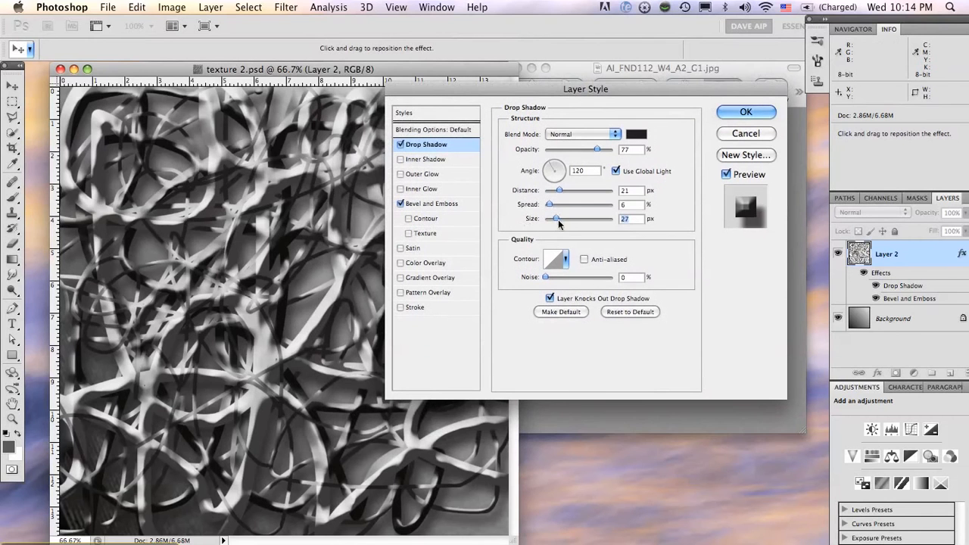
pyautogui.moveTo(558, 222)
pyautogui.mouseDown()
pyautogui.moveTo(569, 226)
pyautogui.moveTo(556, 225)
pyautogui.moveTo(548, 205)
pyautogui.moveTo(578, 207)
pyautogui.moveTo(556, 206)
pyautogui.mouseUp()
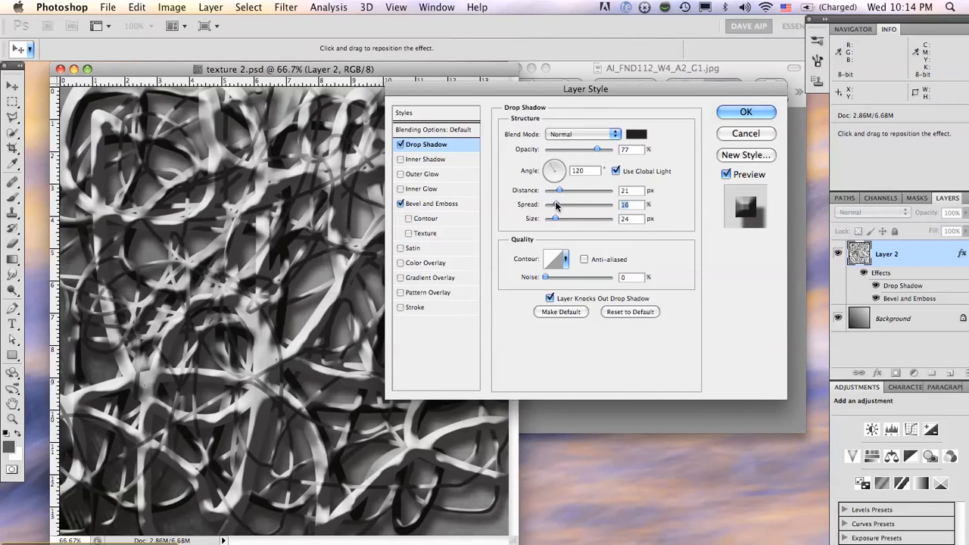
pyautogui.moveTo(561, 191); pyautogui.dragTo(555, 192)
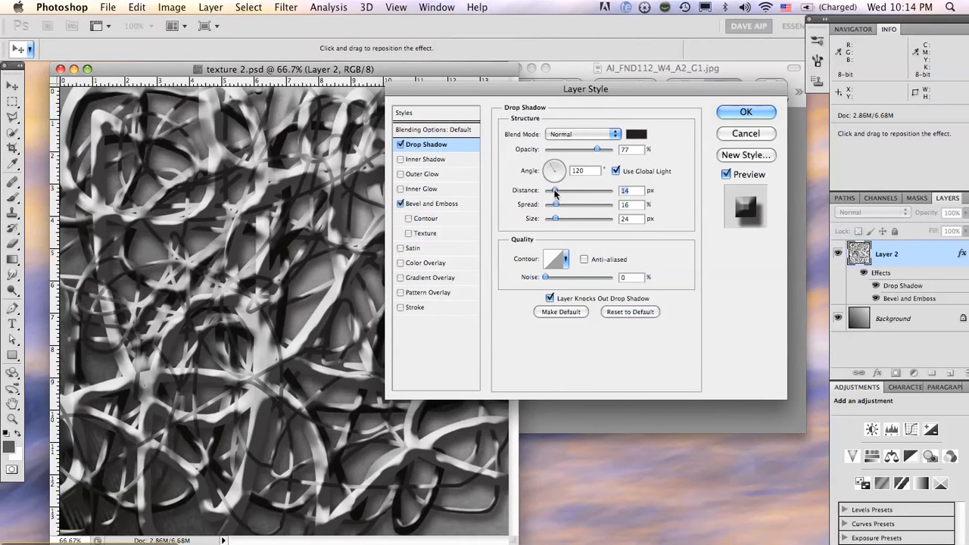
pyautogui.moveTo(599, 150); pyautogui.dragTo(607, 152)
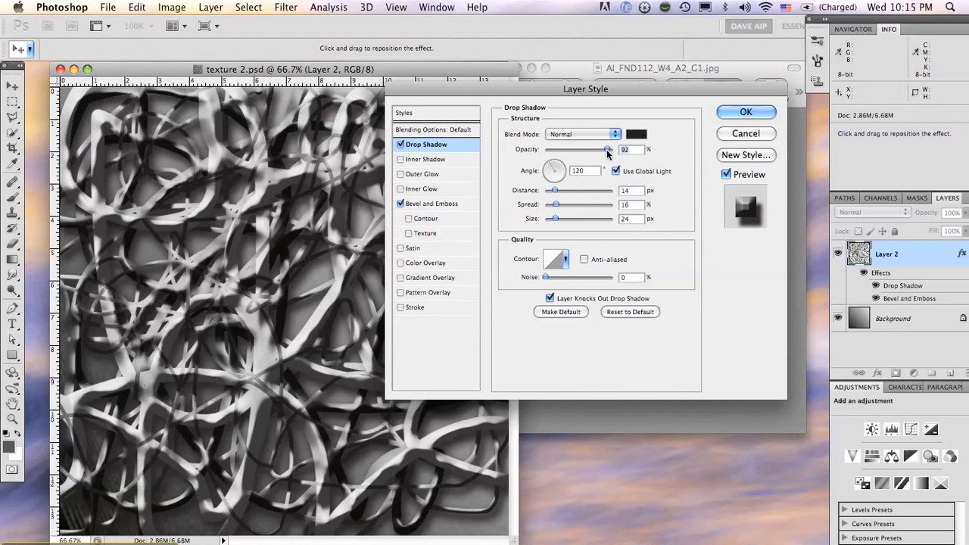
pyautogui.click(610, 136)
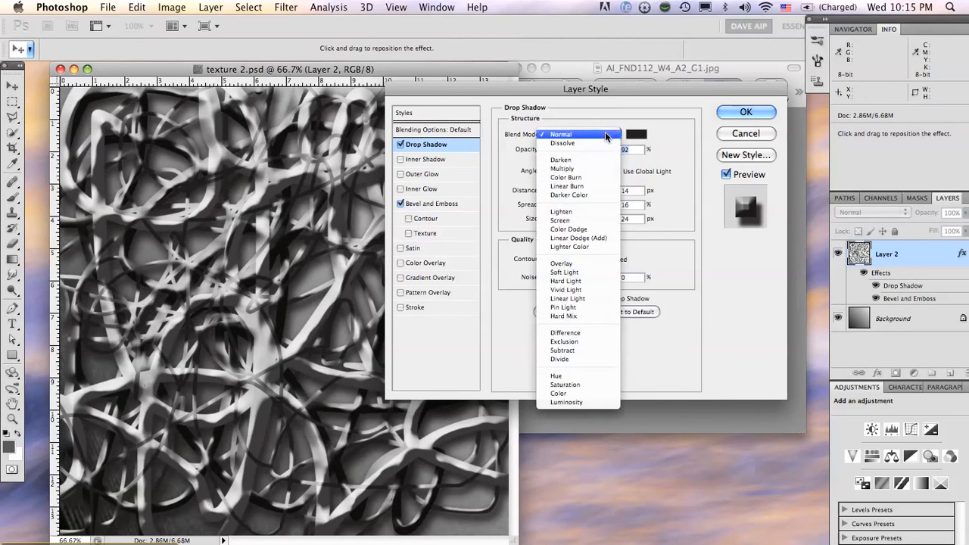
pyautogui.click(581, 168)
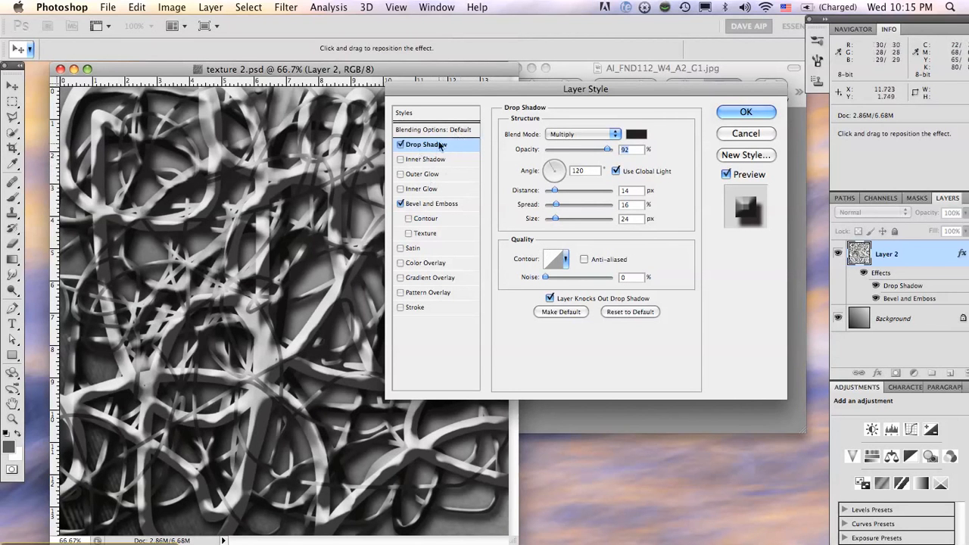
# Try the Inner Shadow and Outer Glow effects on Layer 2, switching each one off again
pyautogui.click(402, 160)
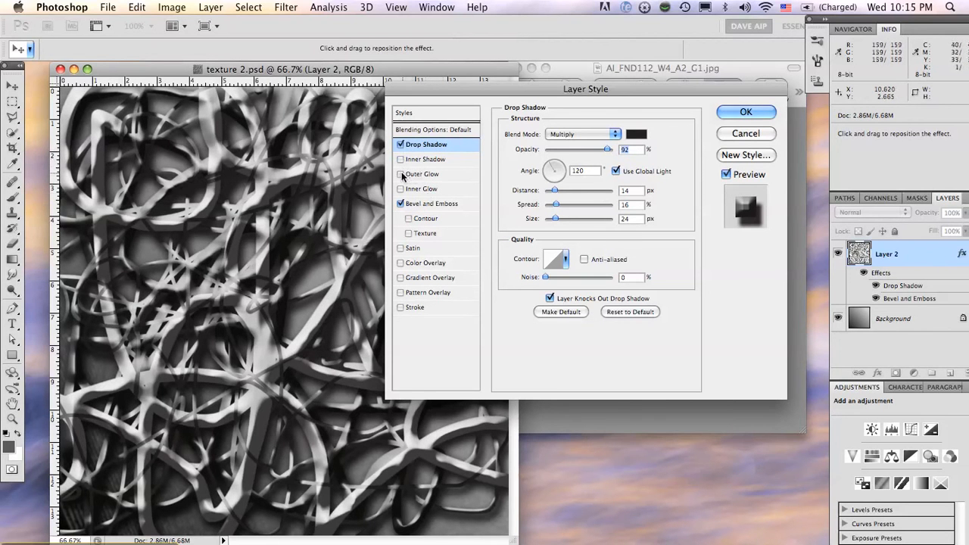
pyautogui.click(401, 174)
pyautogui.click(402, 175)
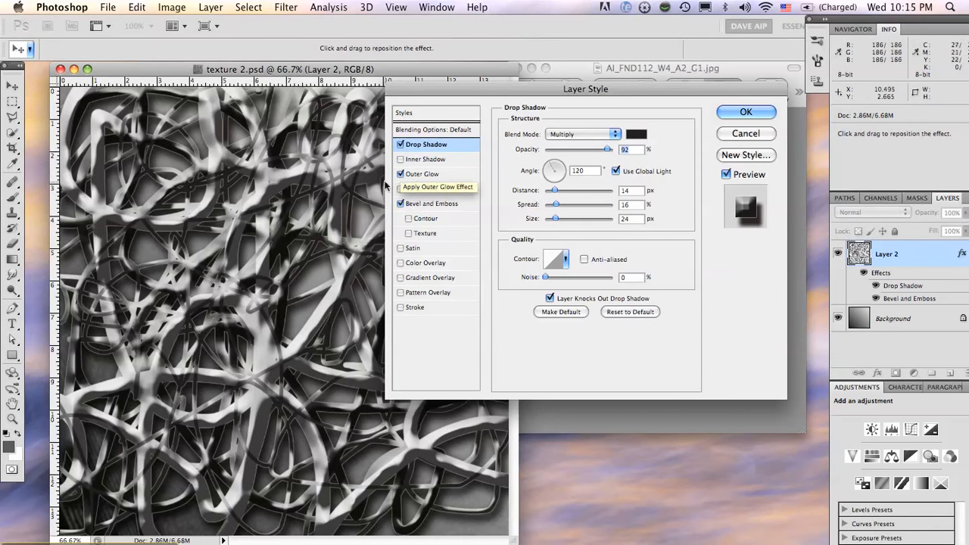
pyautogui.click(402, 175)
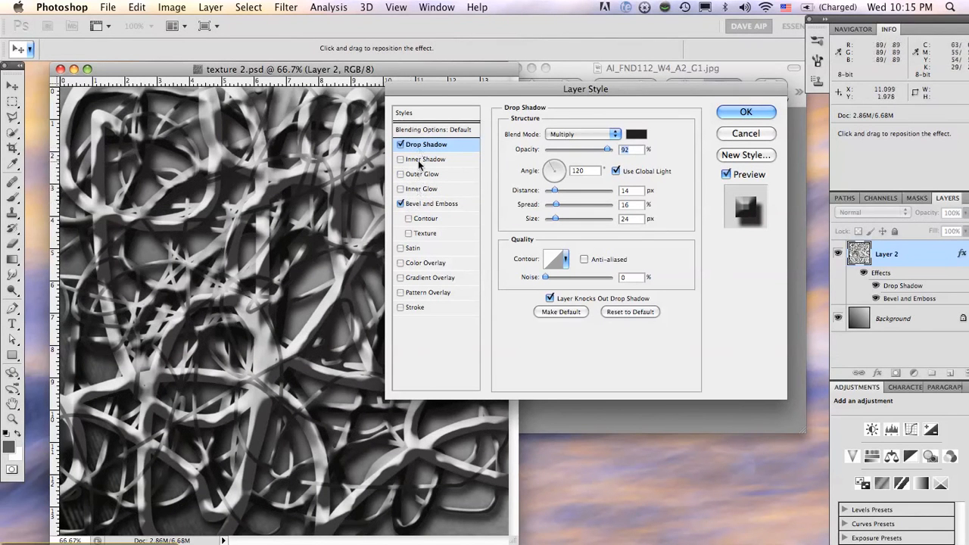
# Compare the strands with and without Bevel and Emboss and Drop Shadow, leaving both effects on
pyautogui.click(423, 206)
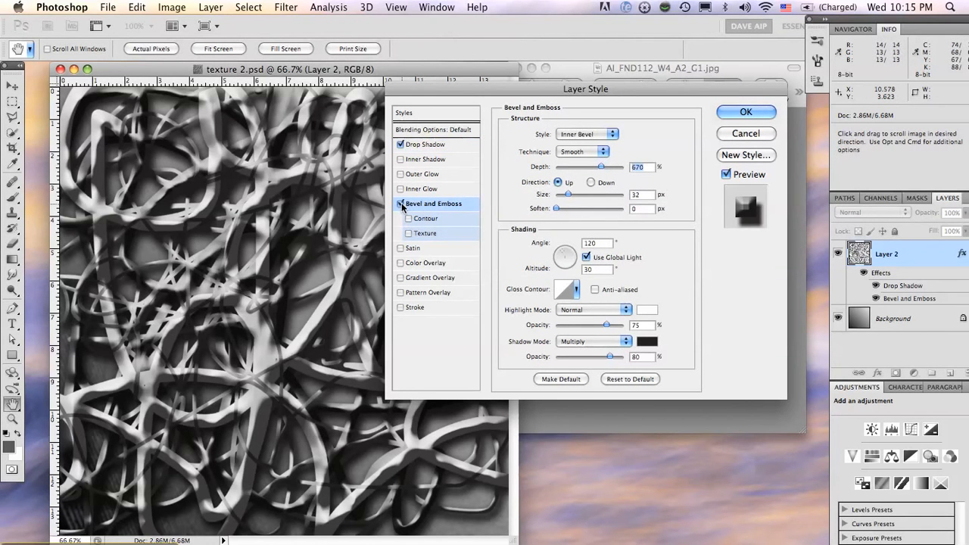
pyautogui.click(402, 205)
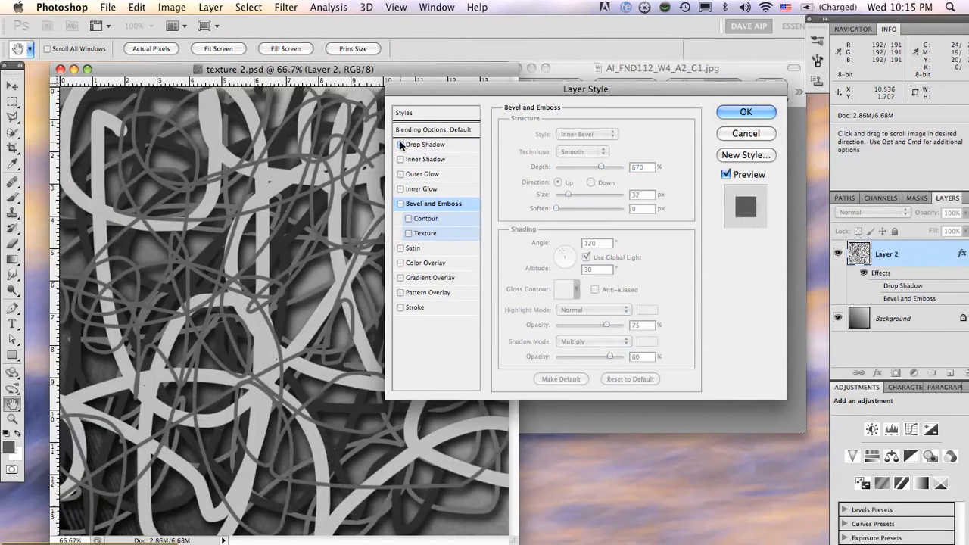
pyautogui.click(400, 144)
pyautogui.moveTo(421, 90); pyautogui.dragTo(556, 68)
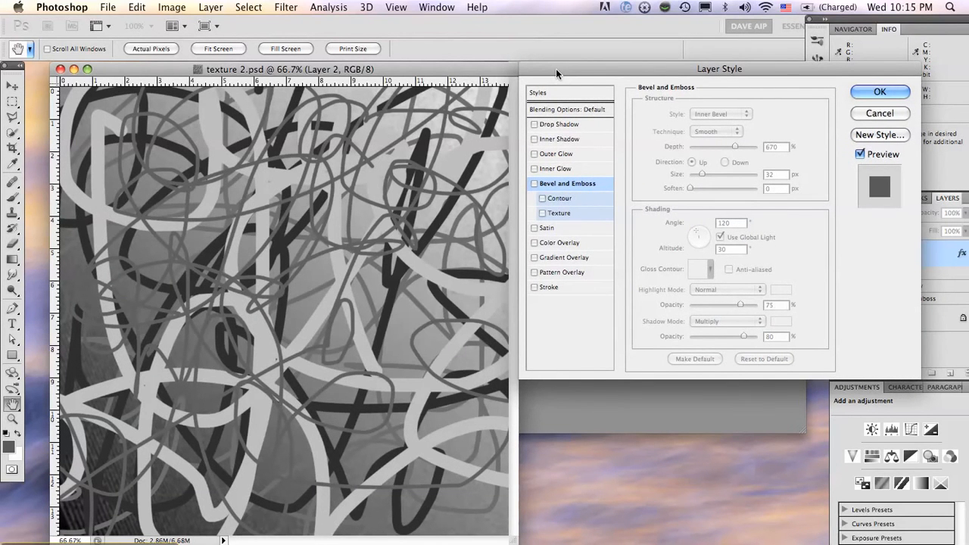
pyautogui.moveTo(556, 68); pyautogui.dragTo(507, 72)
pyautogui.click(485, 126)
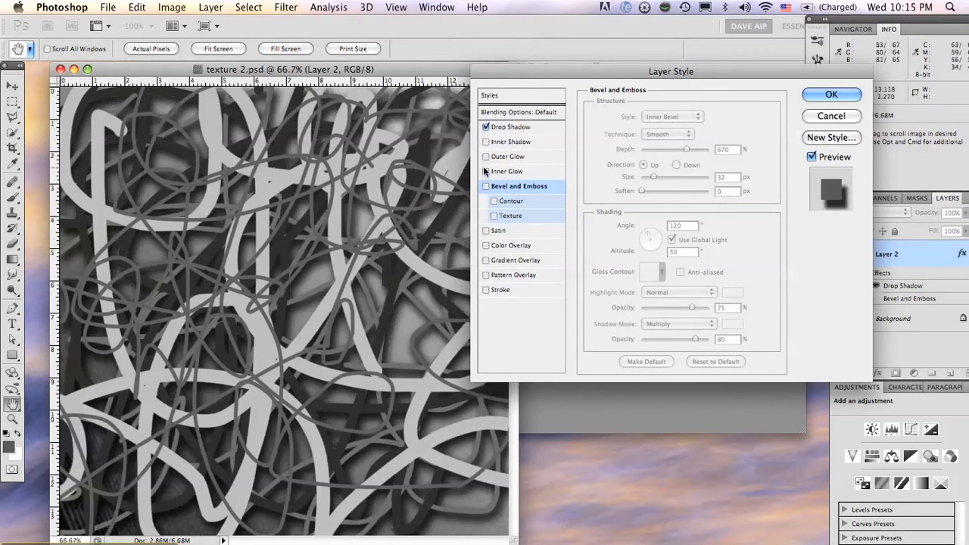
pyautogui.click(485, 186)
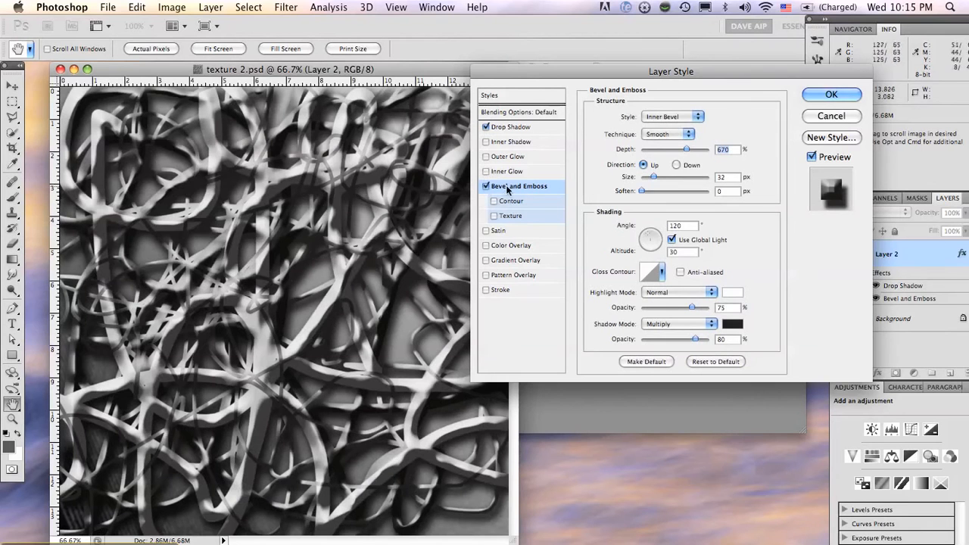
# Set the bevel to Chisel Hard at 451% depth, trying the Outer Bevel style before choosing Emboss
pyautogui.click(670, 116)
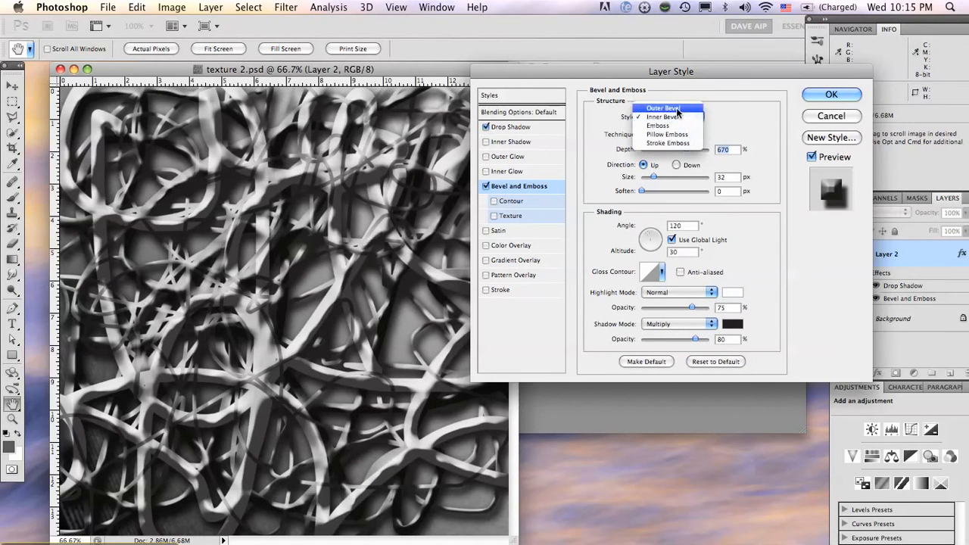
pyautogui.click(676, 107)
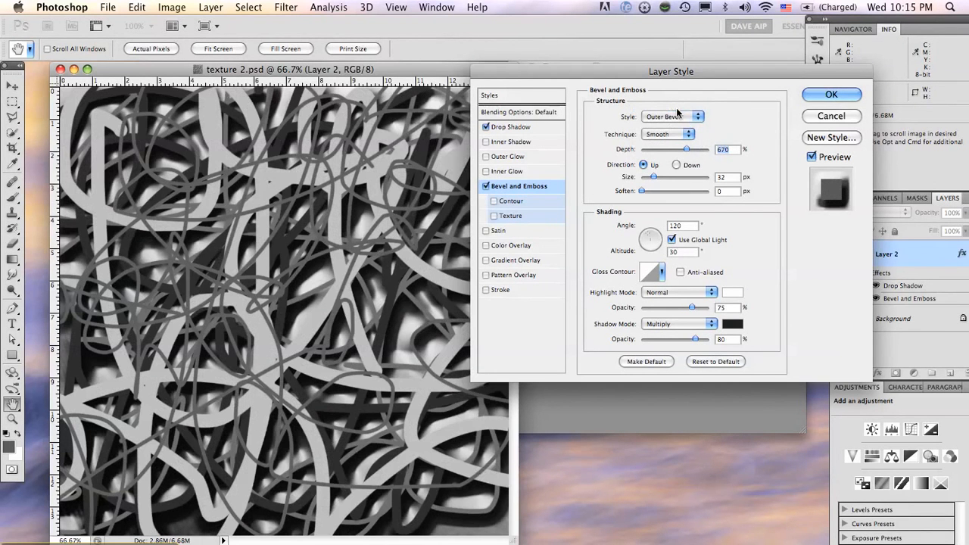
pyautogui.click(678, 137)
pyautogui.click(676, 147)
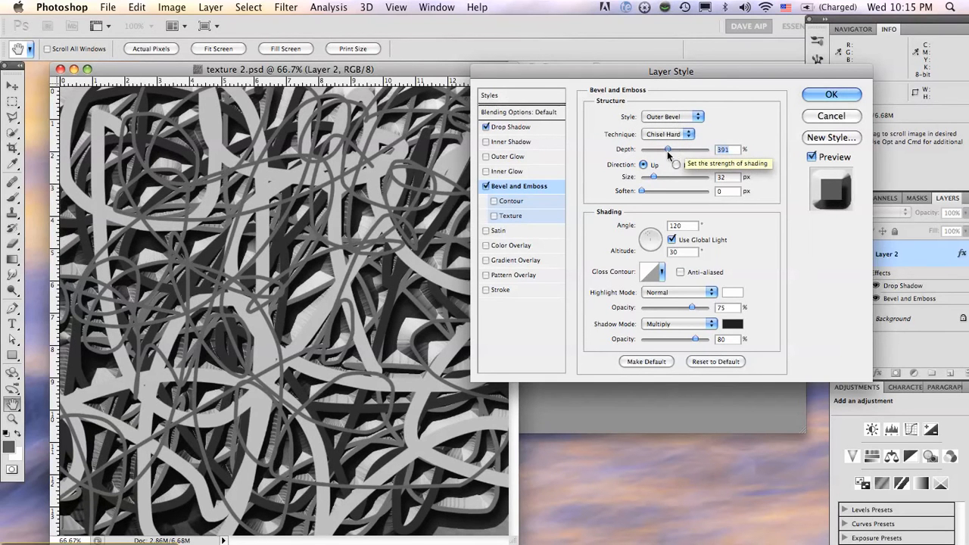
pyautogui.moveTo(687, 149)
pyautogui.mouseDown()
pyautogui.moveTo(663, 154)
pyautogui.moveTo(671, 151)
pyautogui.mouseUp()
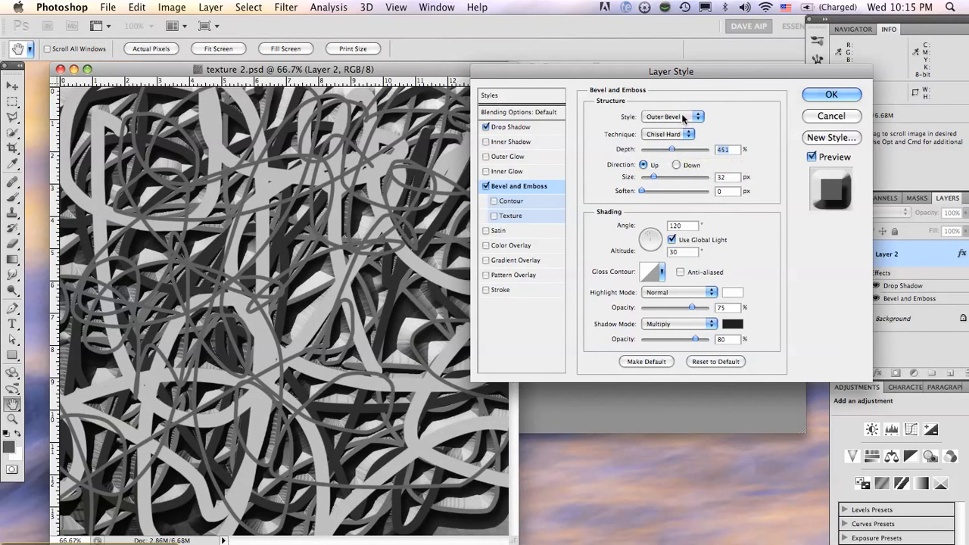
pyautogui.click(681, 117)
pyautogui.click(673, 134)
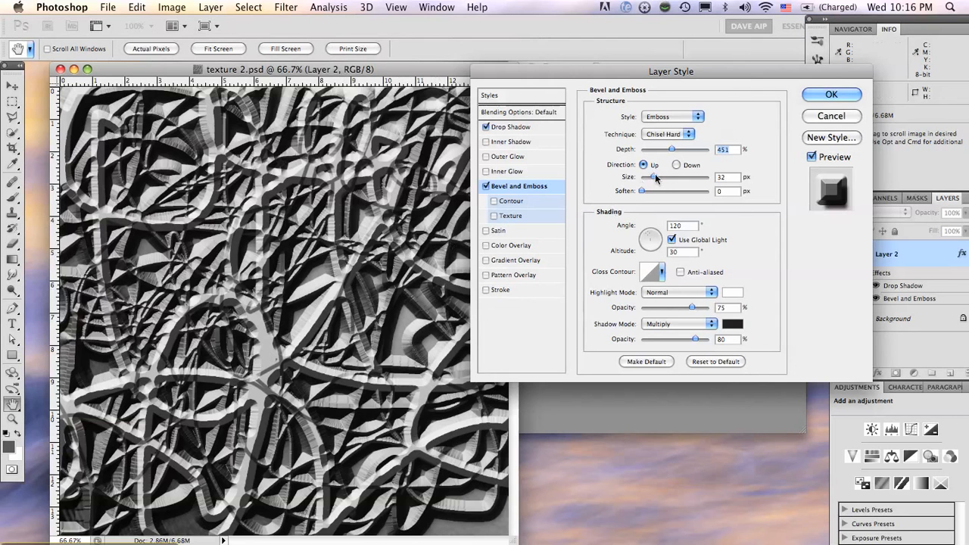
# Set the bevel to 950% depth, 128 px size and 0 px soften, trying a larger softened version first, and apply the layer style
pyautogui.moveTo(654, 178); pyautogui.dragTo(688, 192)
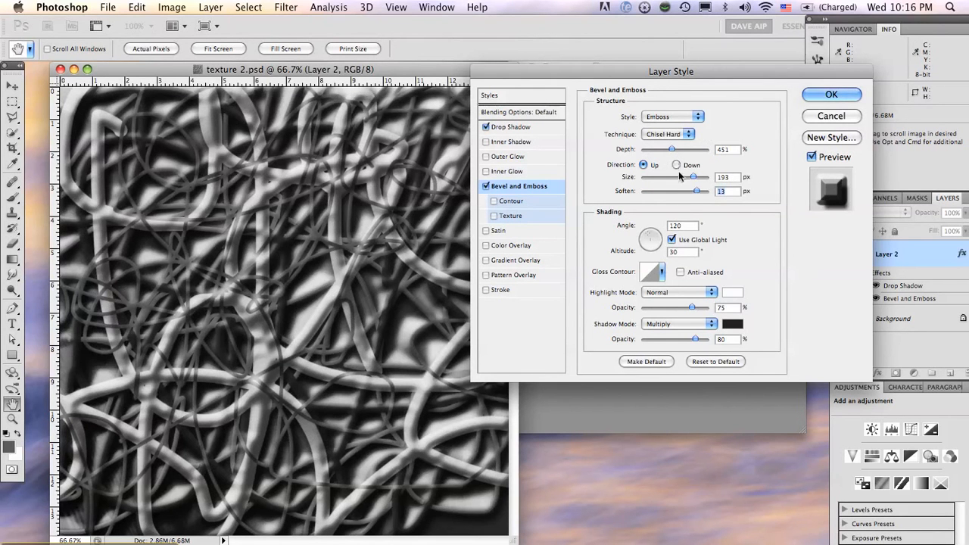
pyautogui.moveTo(691, 179); pyautogui.dragTo(676, 173)
pyautogui.moveTo(696, 192); pyautogui.dragTo(643, 192)
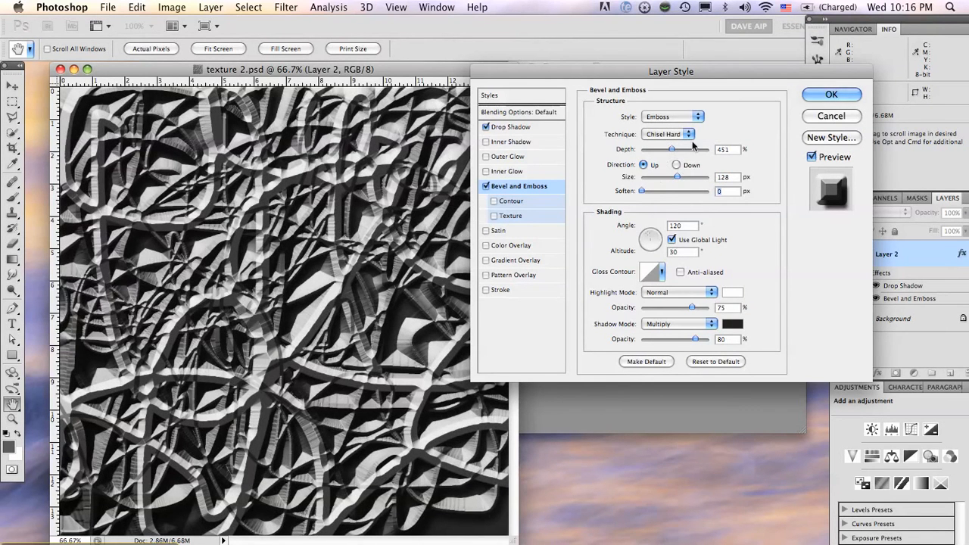
pyautogui.moveTo(672, 150); pyautogui.dragTo(709, 152)
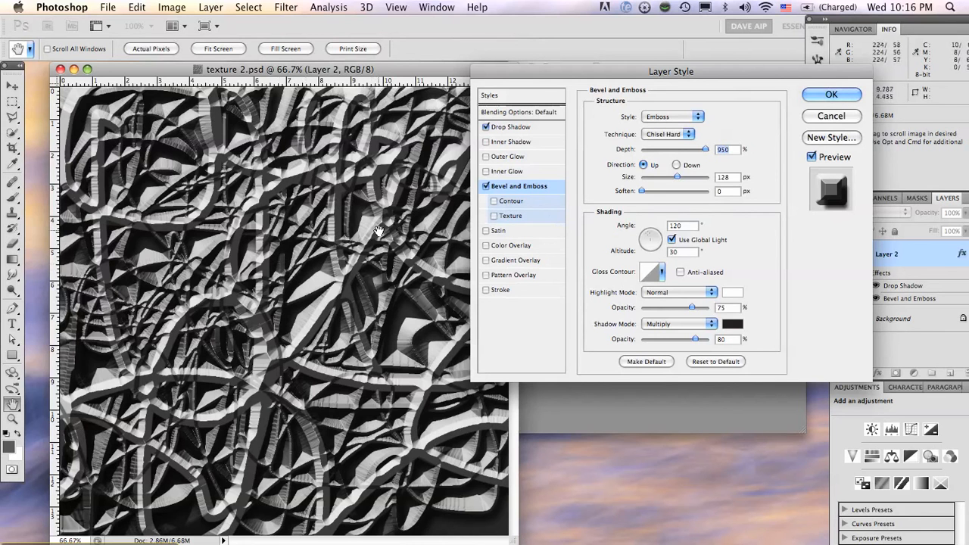
pyautogui.click(833, 94)
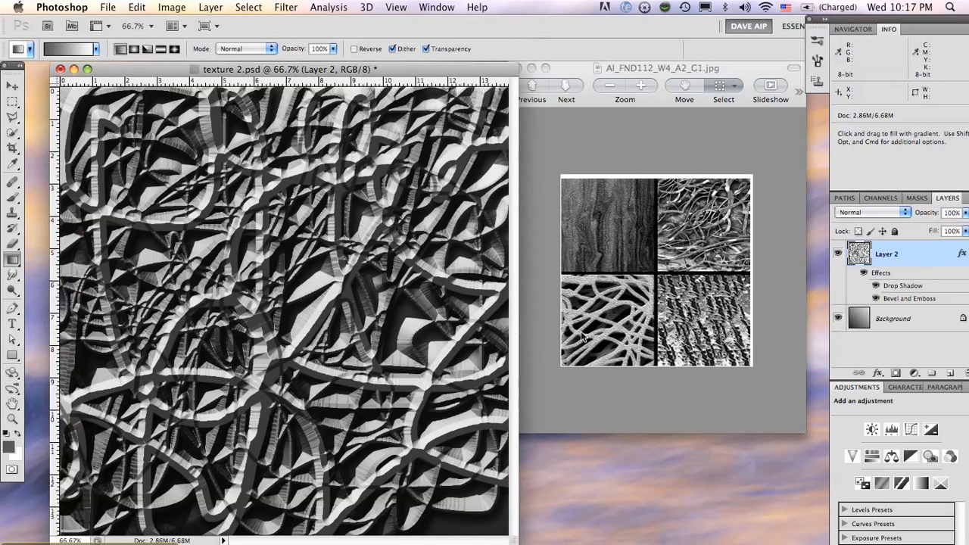
# Open the Bevel and Emboss settings of Layer 2 copy in texture 3.psd and enable its Contour option
pyautogui.click(628, 302)
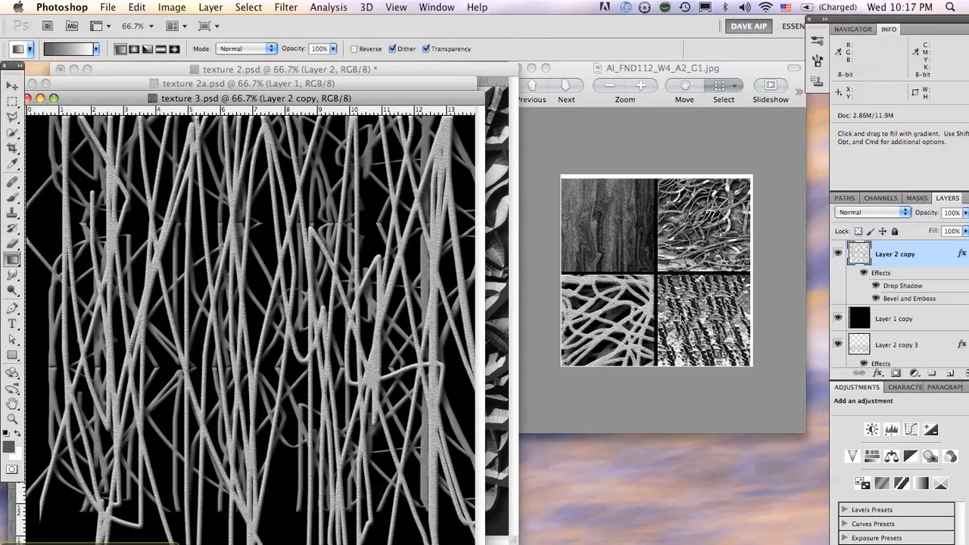
pyautogui.doubleClick(899, 301)
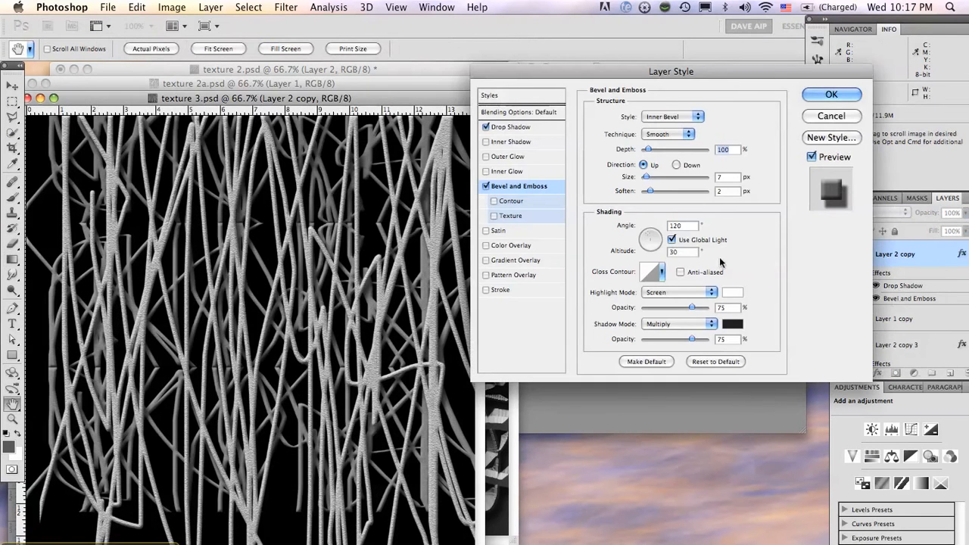
pyautogui.click(513, 202)
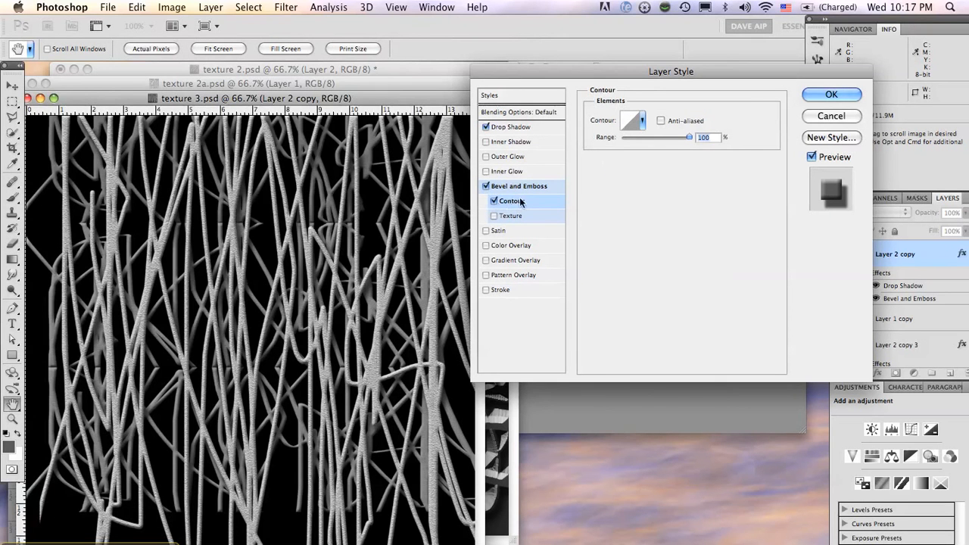
# Try linear, double-peaked and stepped contours on the bevel before choosing the wavy descending slope contour
pyautogui.click(686, 137)
pyautogui.moveTo(658, 137); pyautogui.dragTo(648, 137)
pyautogui.click(642, 121)
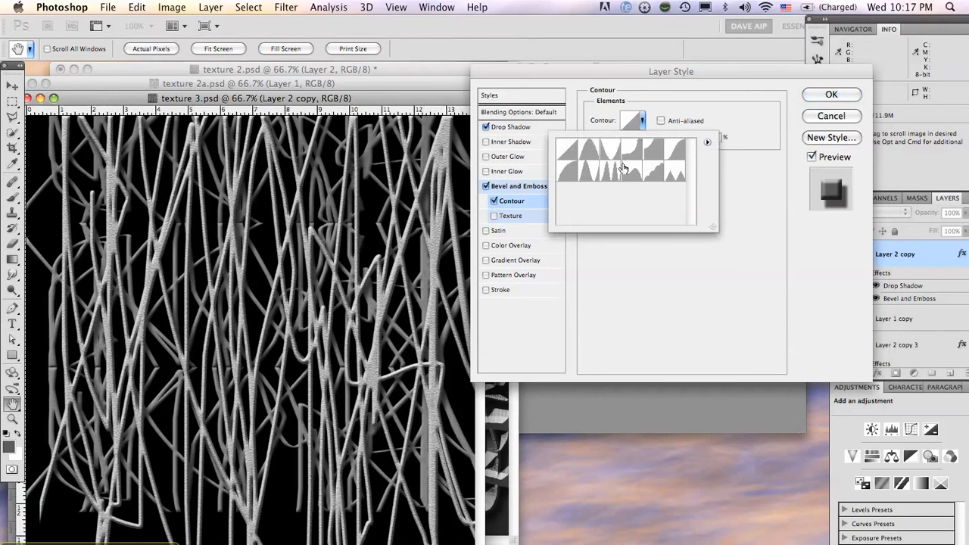
pyautogui.click(611, 169)
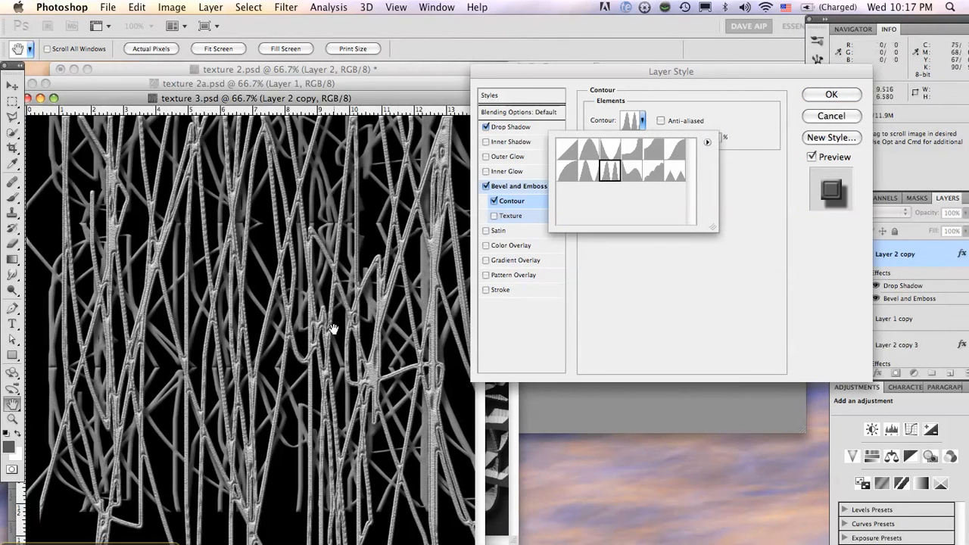
pyautogui.click(568, 151)
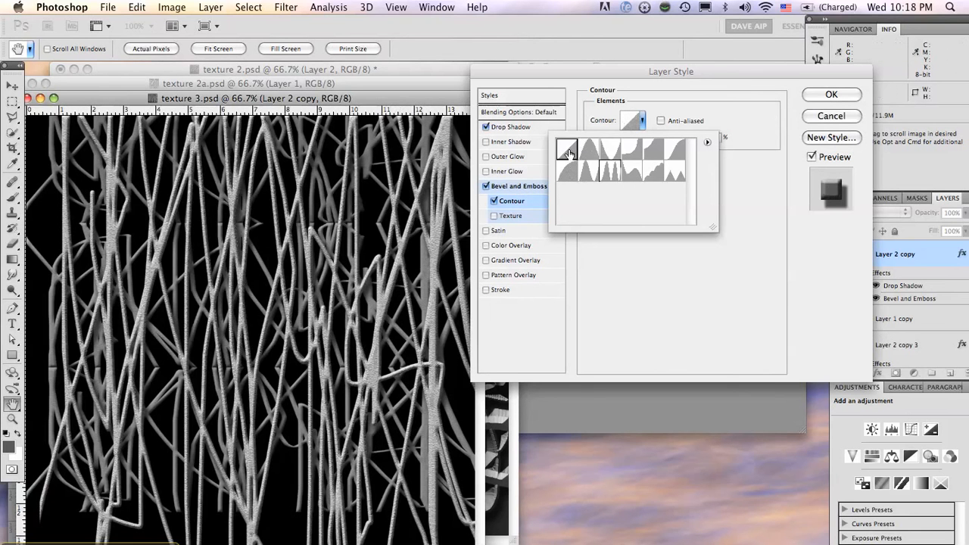
pyautogui.click(610, 150)
pyautogui.click(610, 173)
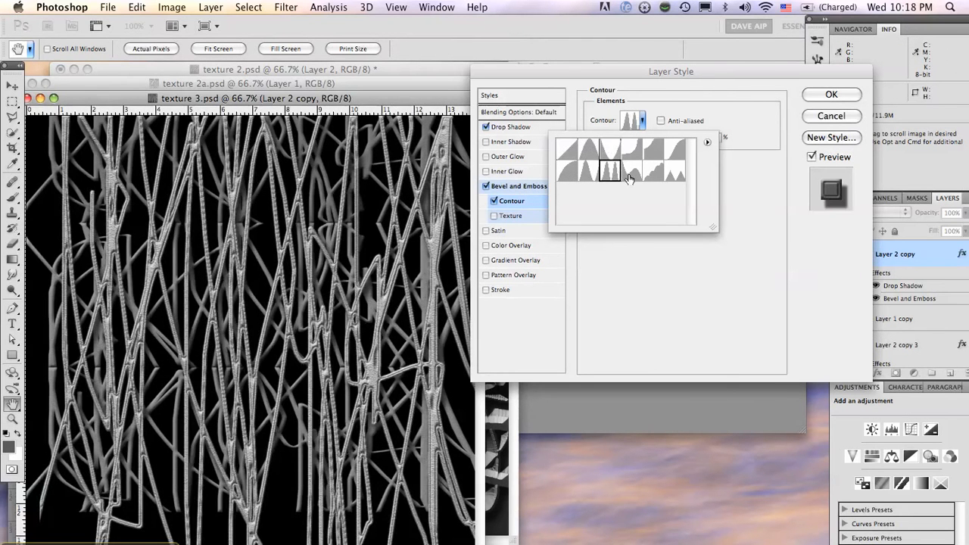
pyautogui.click(653, 175)
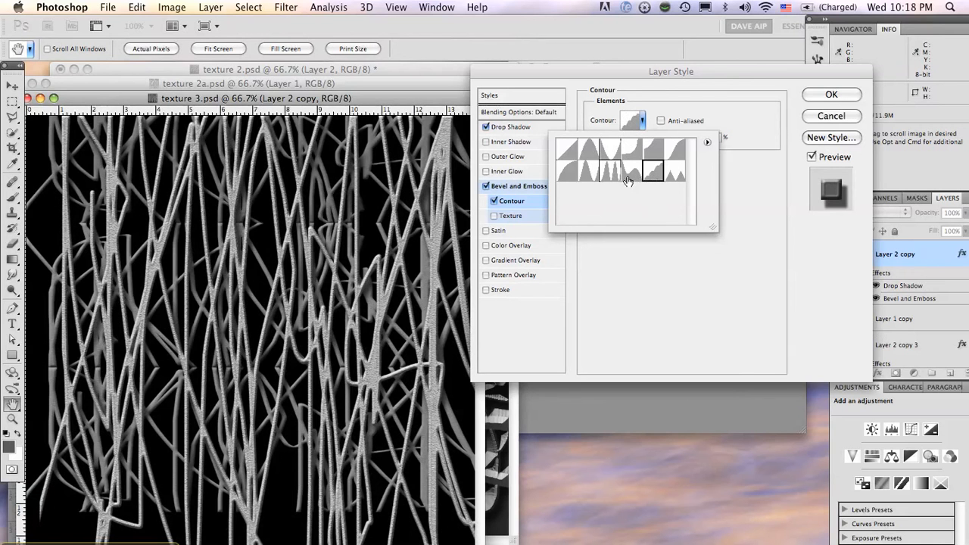
pyautogui.click(633, 174)
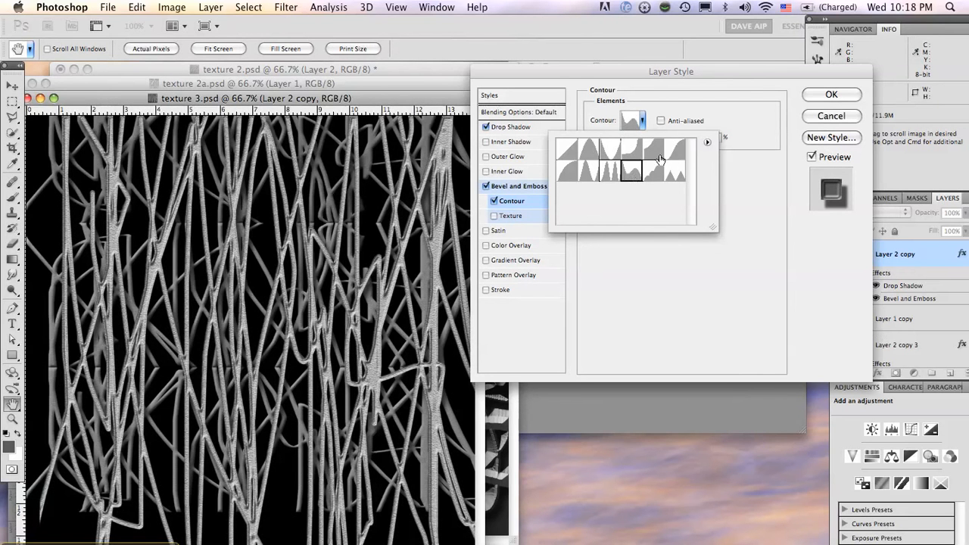
# Enable the bevel's Texture, trying the striped pattern before choosing Bubbles, and set its scale to 608% and depth to -6%
pyautogui.click(509, 218)
pyautogui.click(513, 217)
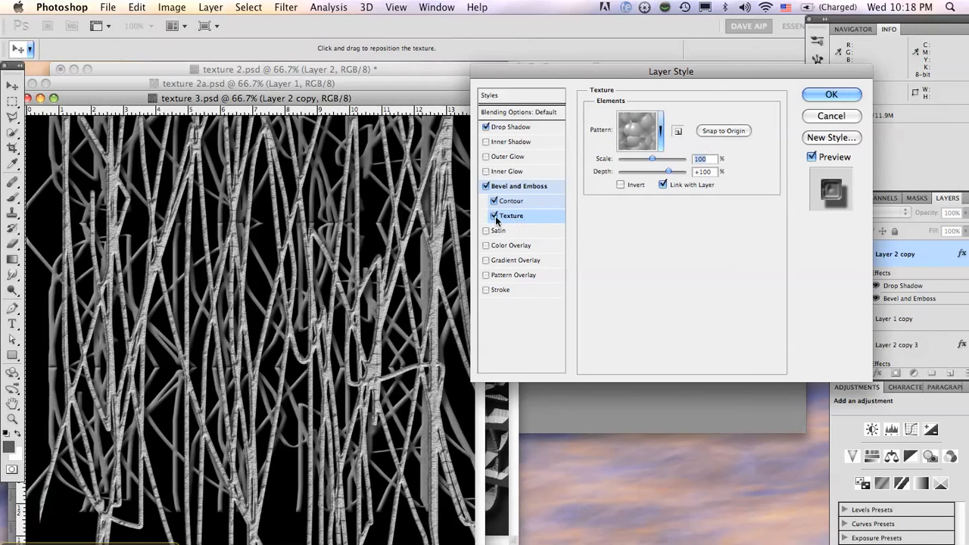
pyautogui.click(660, 133)
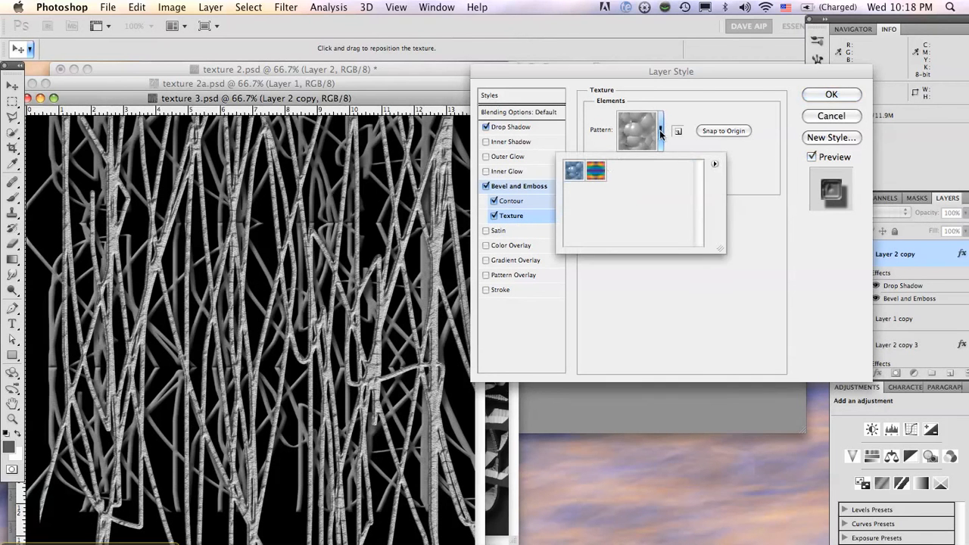
pyautogui.click(596, 172)
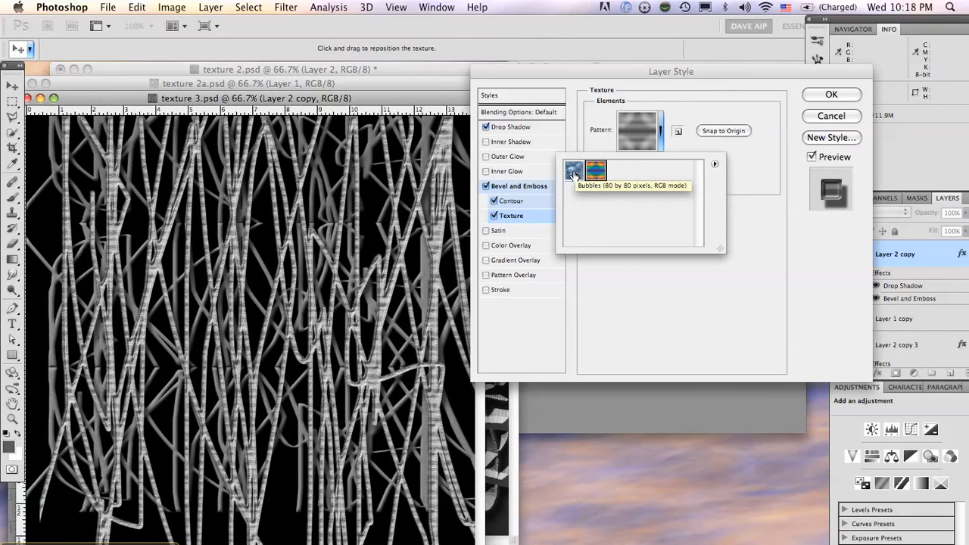
pyautogui.click(574, 173)
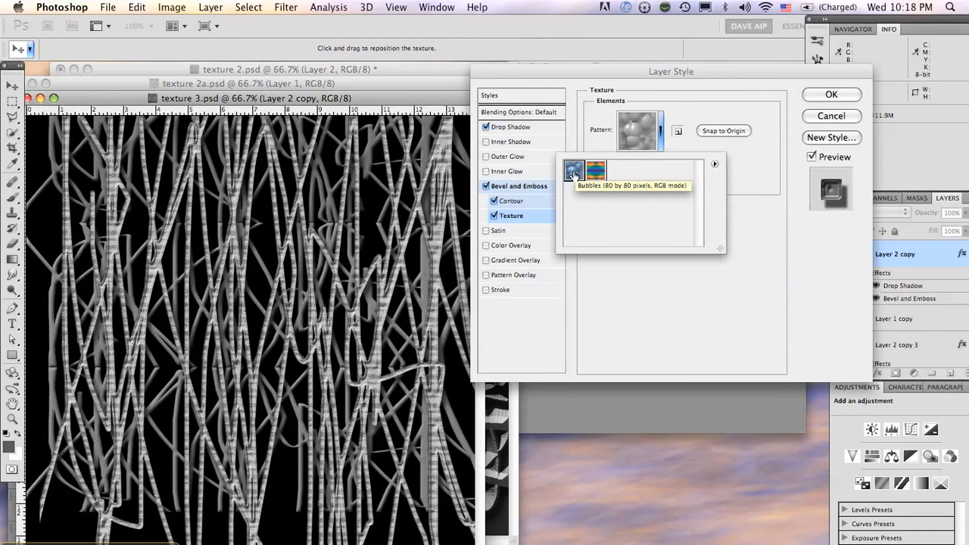
pyautogui.click(640, 141)
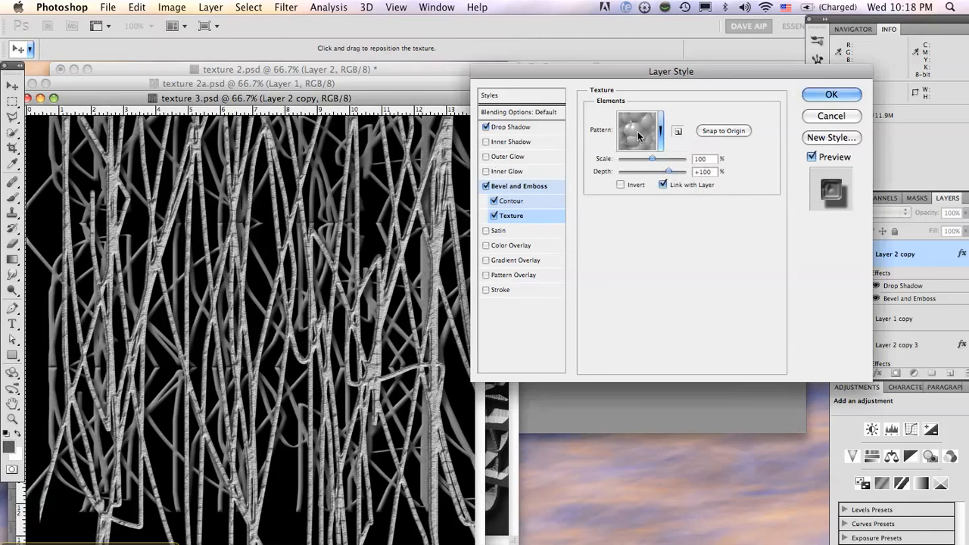
pyautogui.moveTo(652, 157); pyautogui.dragTo(652, 183)
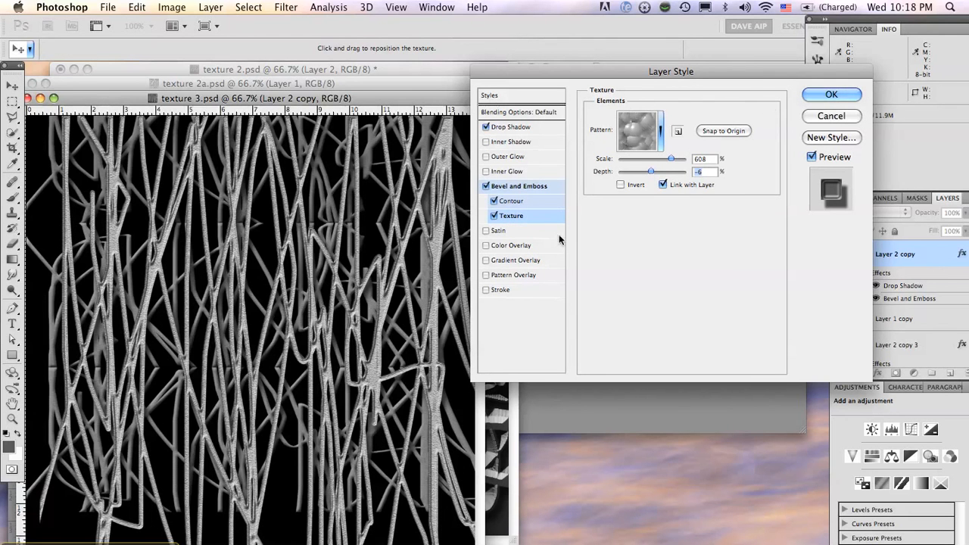
# Add a Satin effect to Layer 2 copy, comparing the strands with and without it, and apply the layer style
pyautogui.click(487, 232)
pyautogui.click(502, 231)
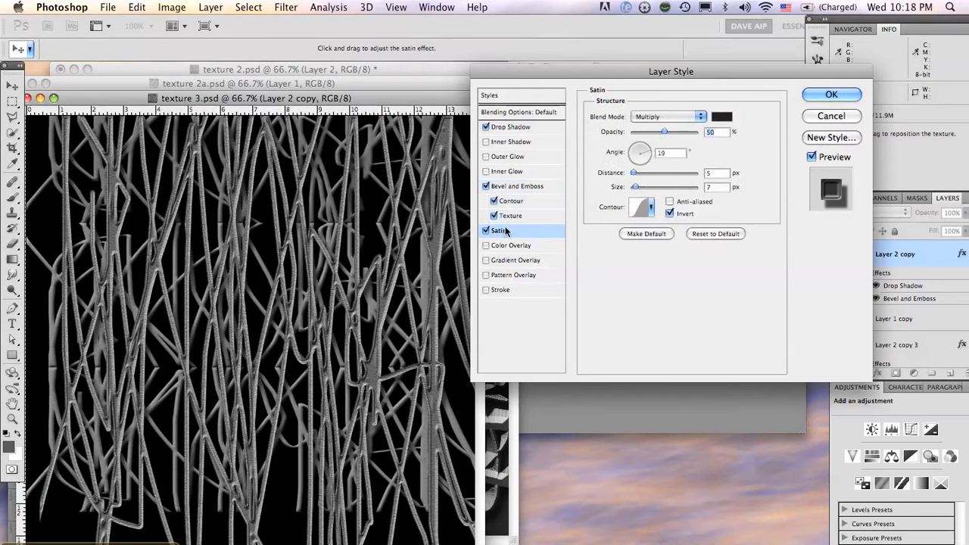
pyautogui.click(487, 232)
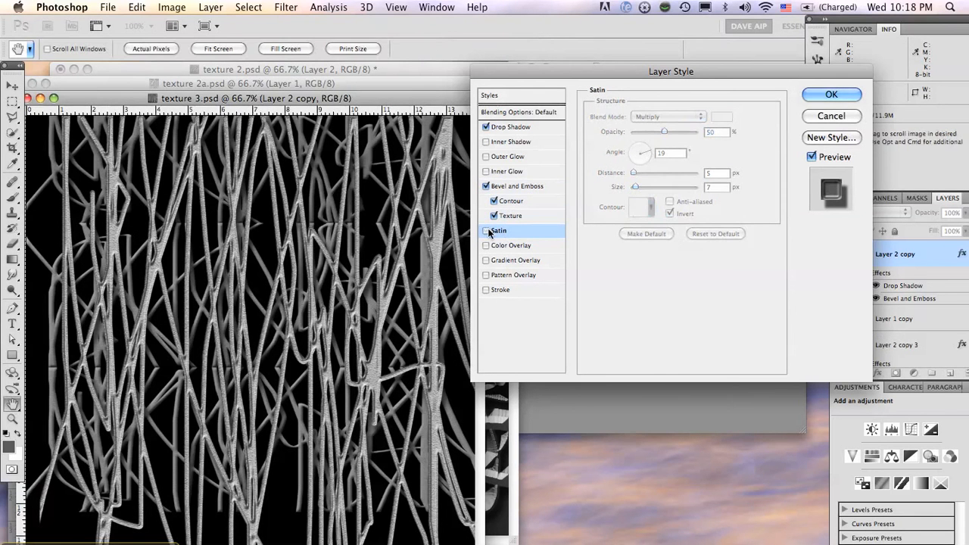
pyautogui.click(487, 231)
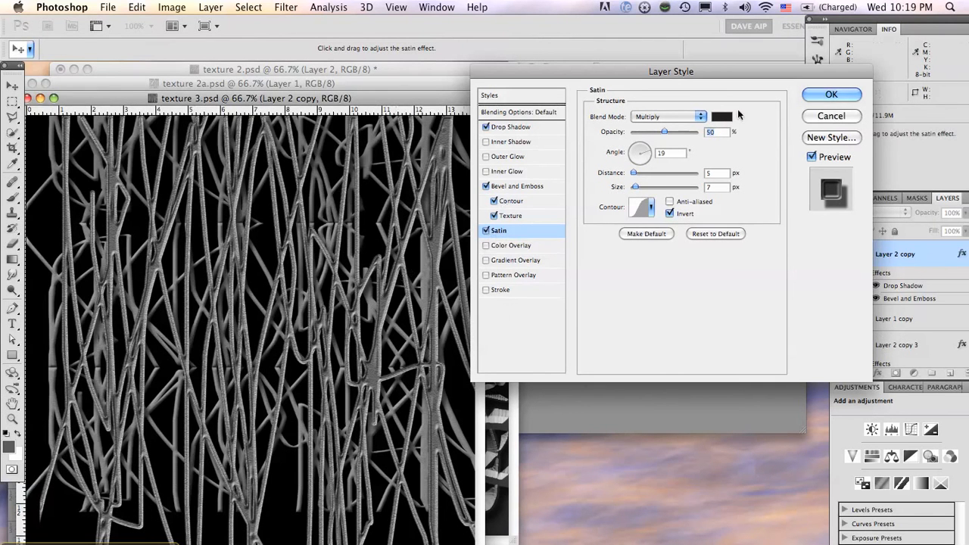
pyautogui.press('Return')
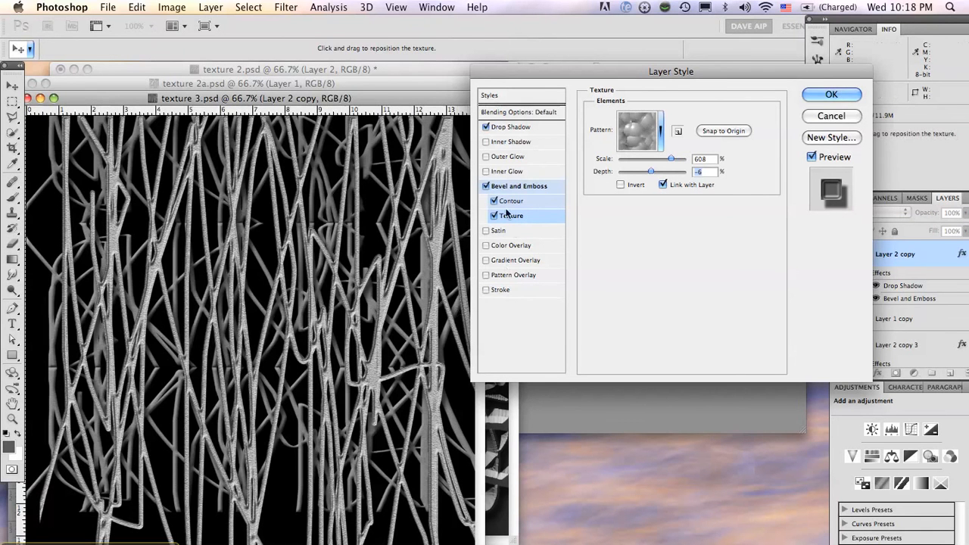
pyautogui.click(487, 231)
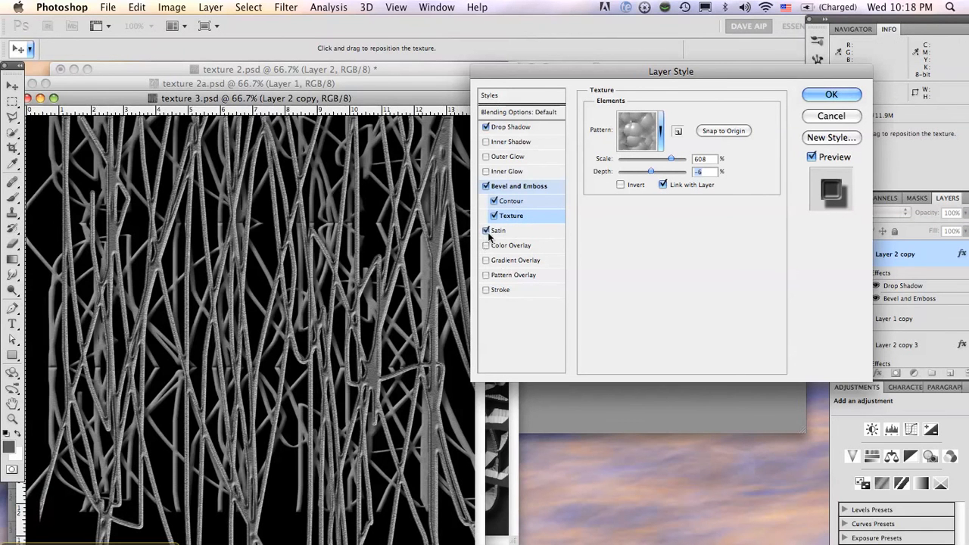
pyautogui.click(502, 231)
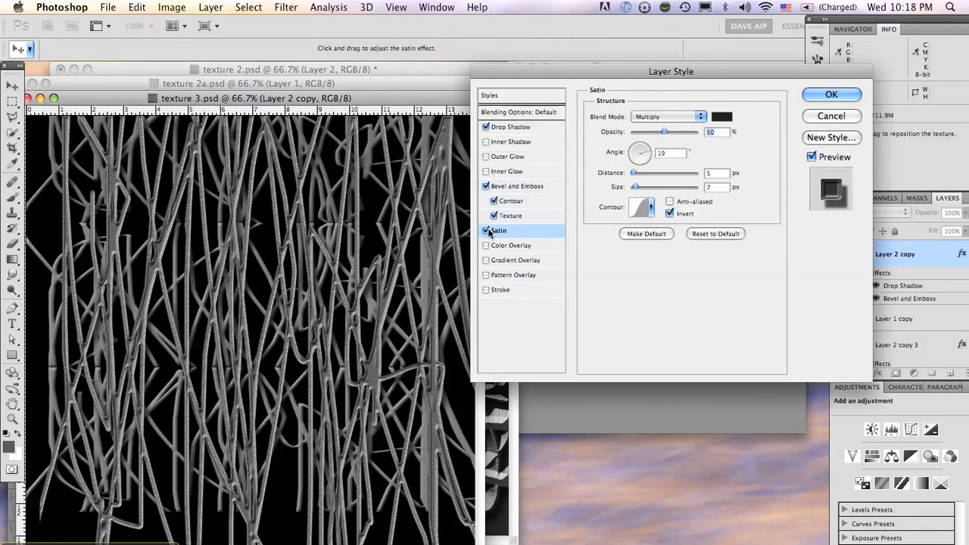
pyautogui.click(487, 231)
pyautogui.click(487, 231)
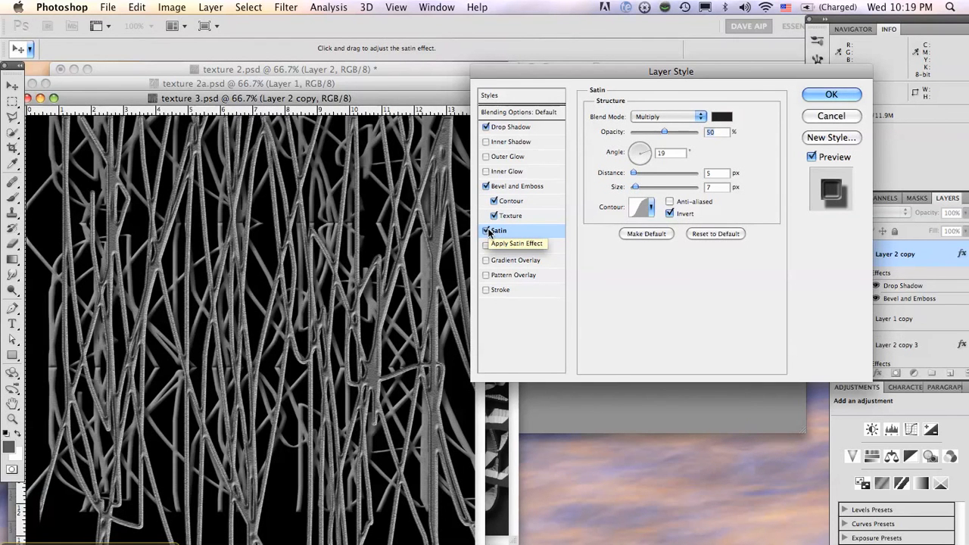
pyautogui.click(825, 97)
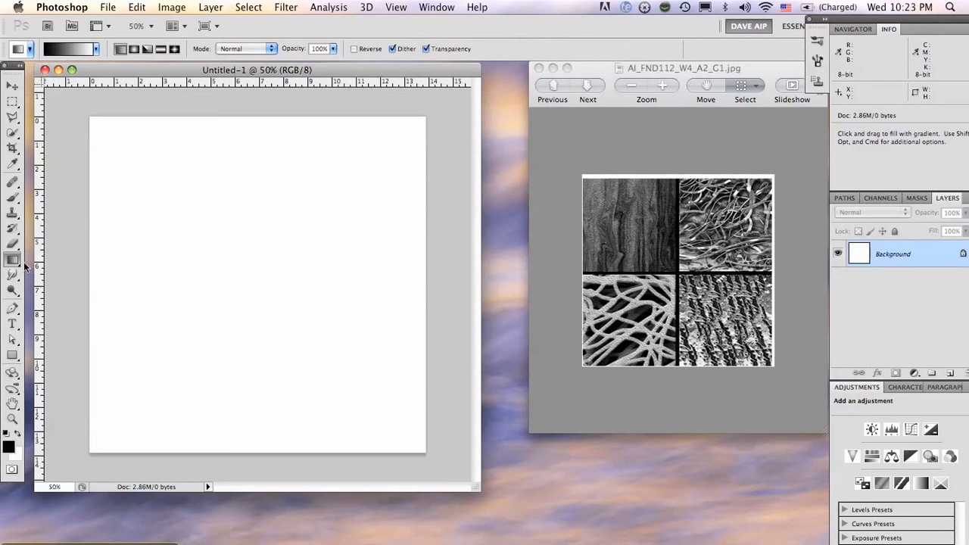
# Fill the blank Untitled-1 canvas with a black-to-white linear gradient running from its left edge to its right edge
pyautogui.click(13, 260)
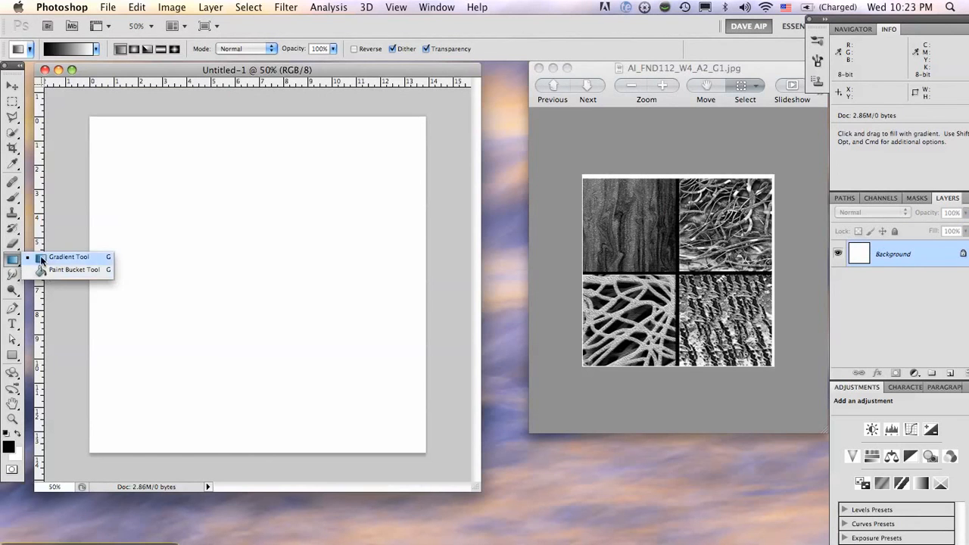
pyautogui.click(42, 259)
pyautogui.moveTo(77, 210); pyautogui.dragTo(436, 284)
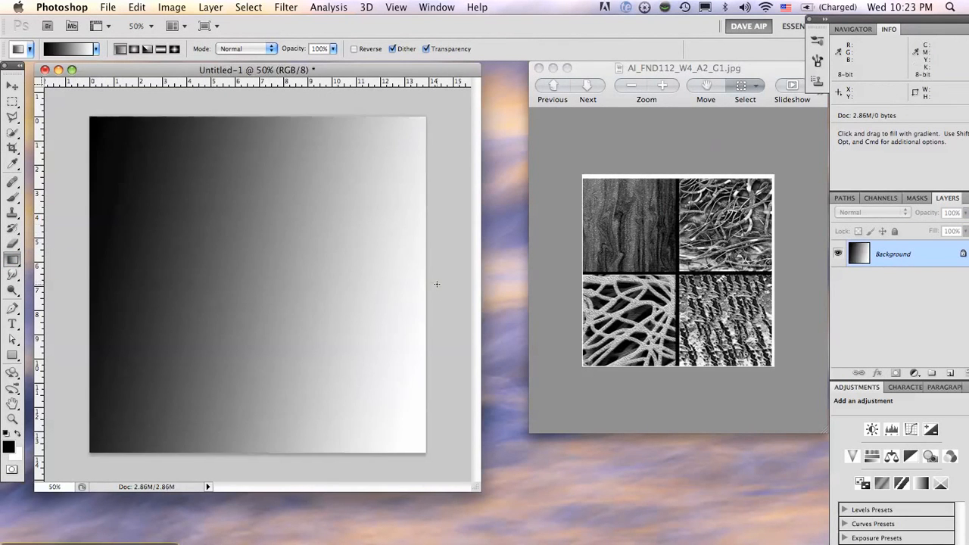
# Render the Clouds filter on the Background layer of Untitled-1
pyautogui.click(286, 8)
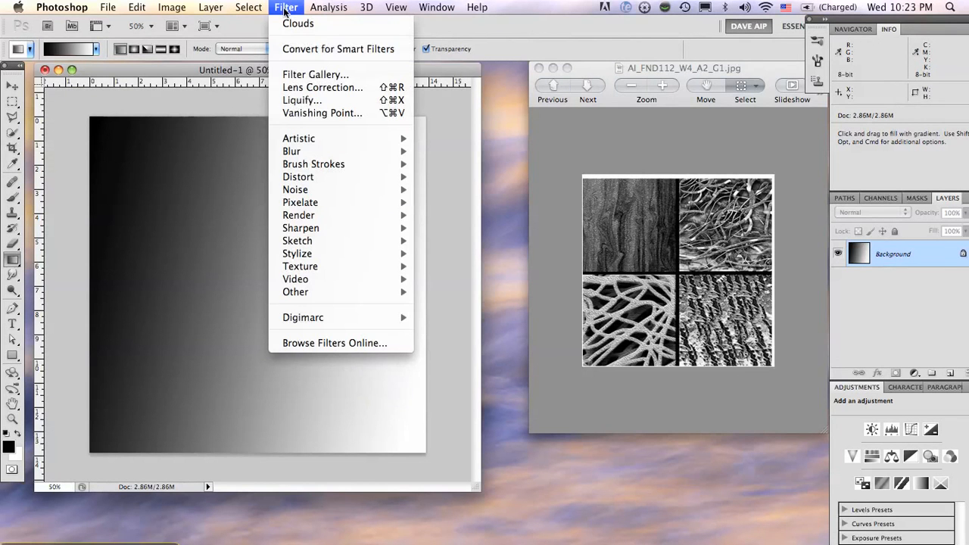
pyautogui.moveTo(323, 216)
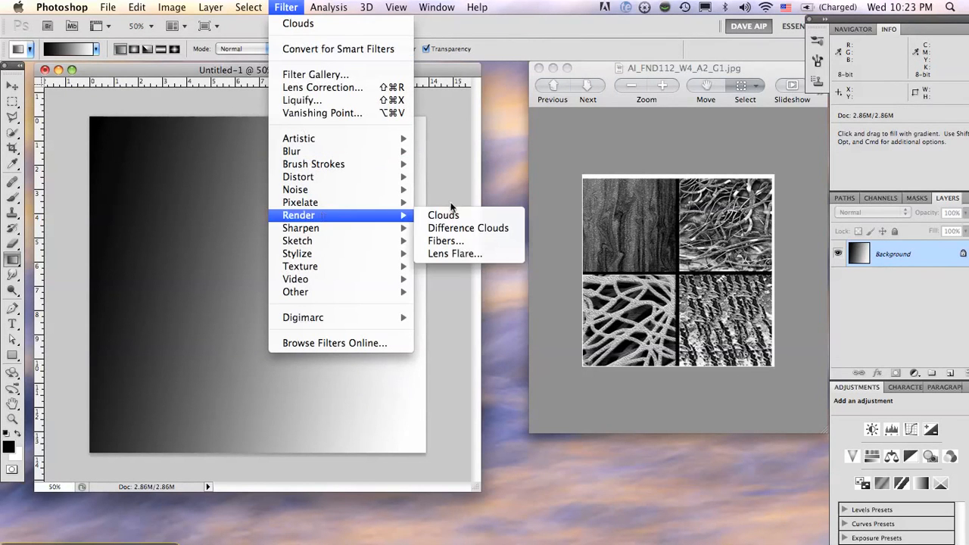
pyautogui.click(453, 215)
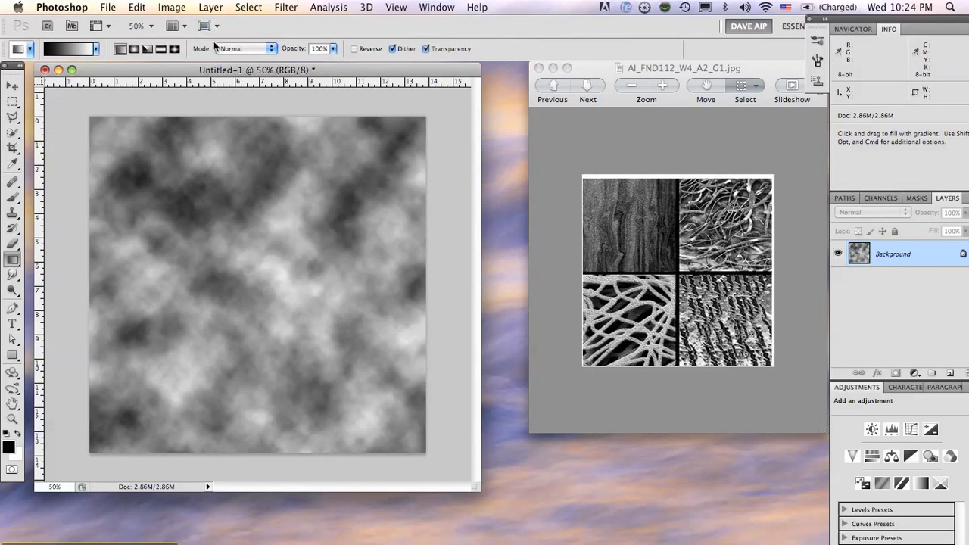
# Apply the Bas Relief sketch filter to the clouds on the Background layer with Detail 15, Smoothness 2 and Top Right light
pyautogui.click(287, 7)
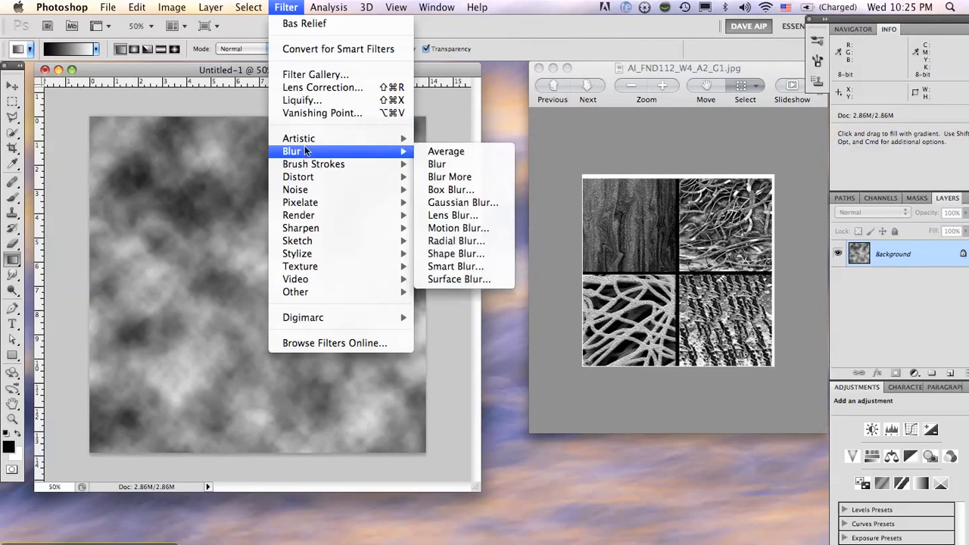
pyautogui.moveTo(308, 241)
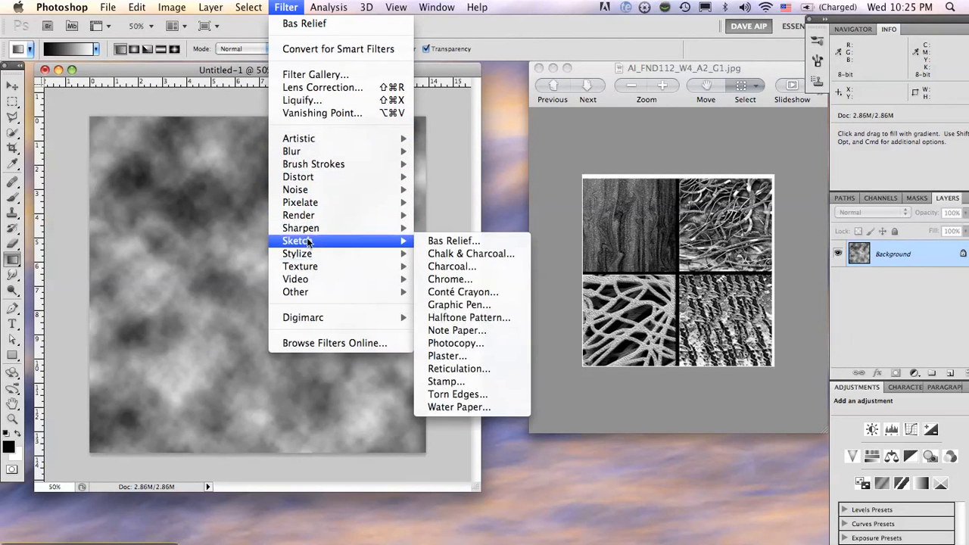
pyautogui.click(444, 241)
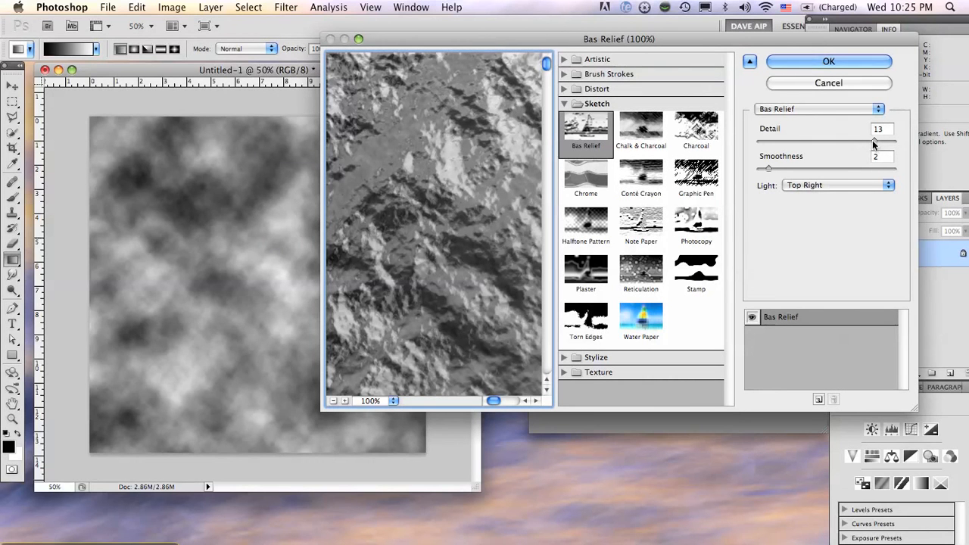
pyautogui.moveTo(873, 140); pyautogui.dragTo(902, 135)
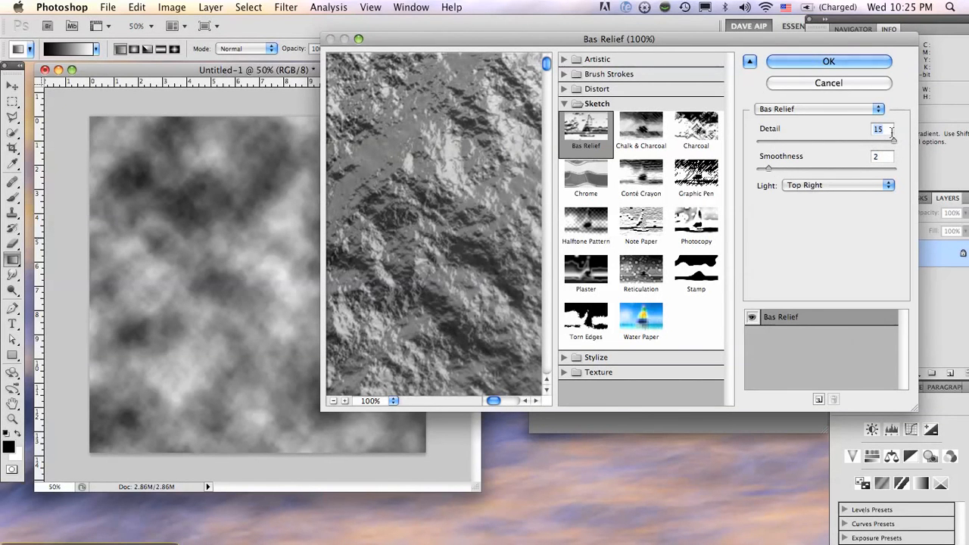
pyautogui.click(828, 62)
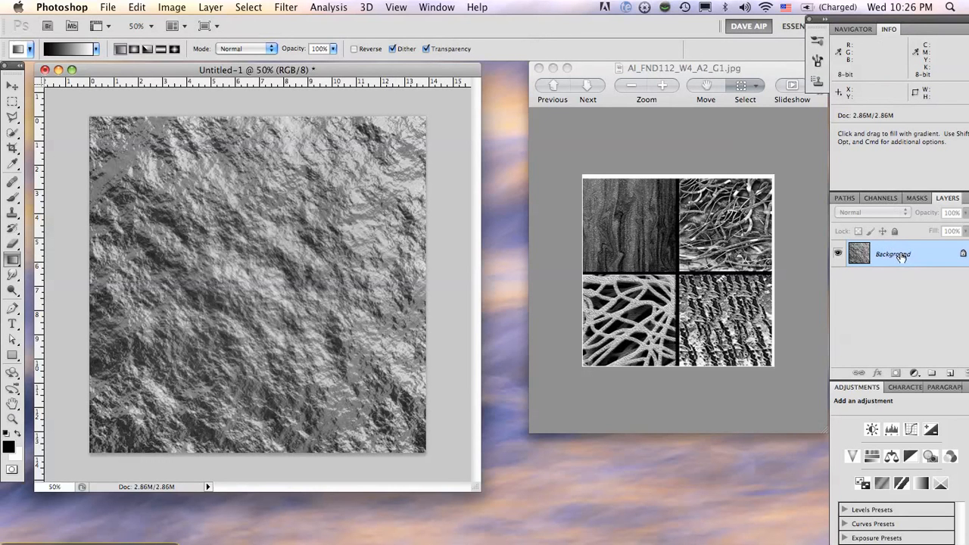
# Apply Bas Relief again with the same settings to a duplicate of the Background layer, and set the copy's opacity to 35%
pyautogui.moveTo(902, 256); pyautogui.dragTo(950, 373)
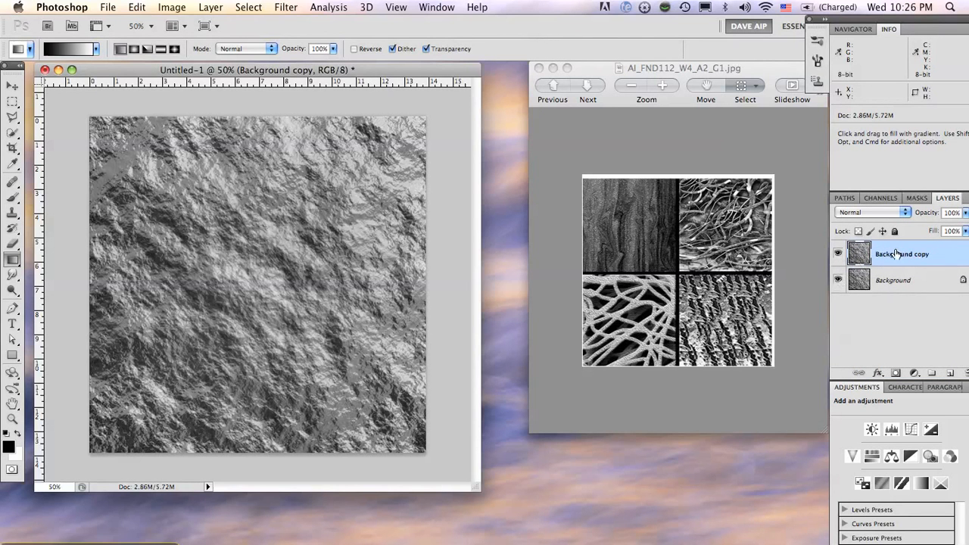
pyautogui.click(287, 8)
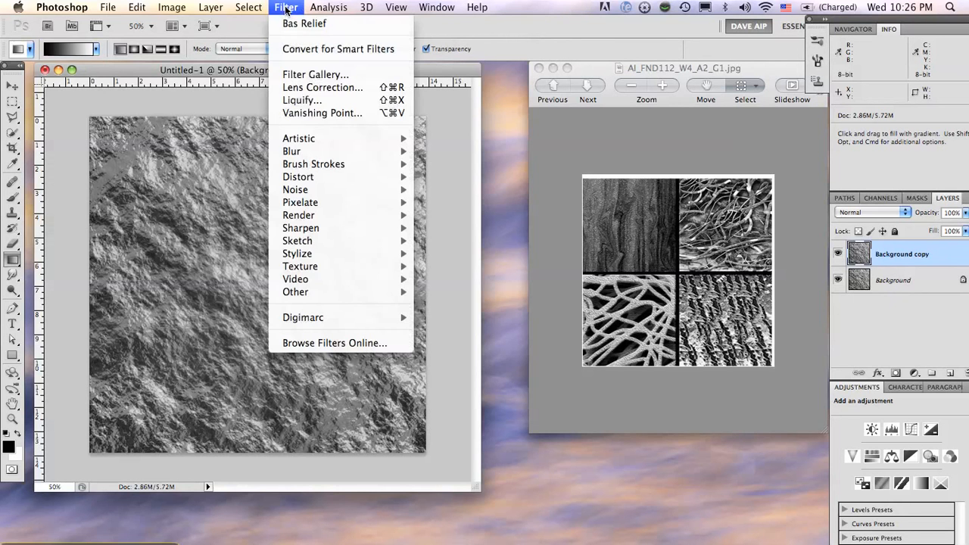
pyautogui.click(293, 23)
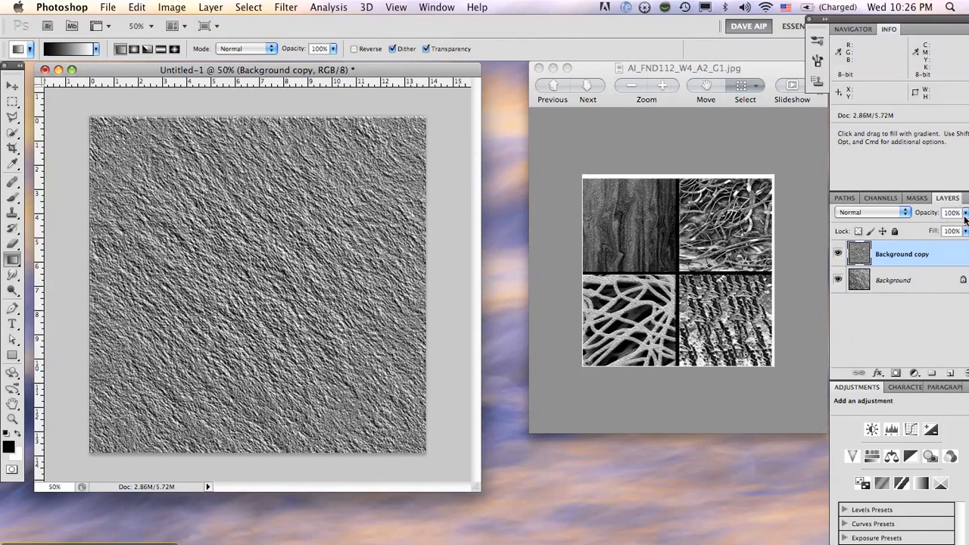
pyautogui.moveTo(966, 219); pyautogui.dragTo(929, 231)
pyautogui.moveTo(927, 227)
pyautogui.mouseDown()
pyautogui.moveTo(900, 231)
pyautogui.moveTo(939, 229)
pyautogui.moveTo(912, 231)
pyautogui.mouseUp()
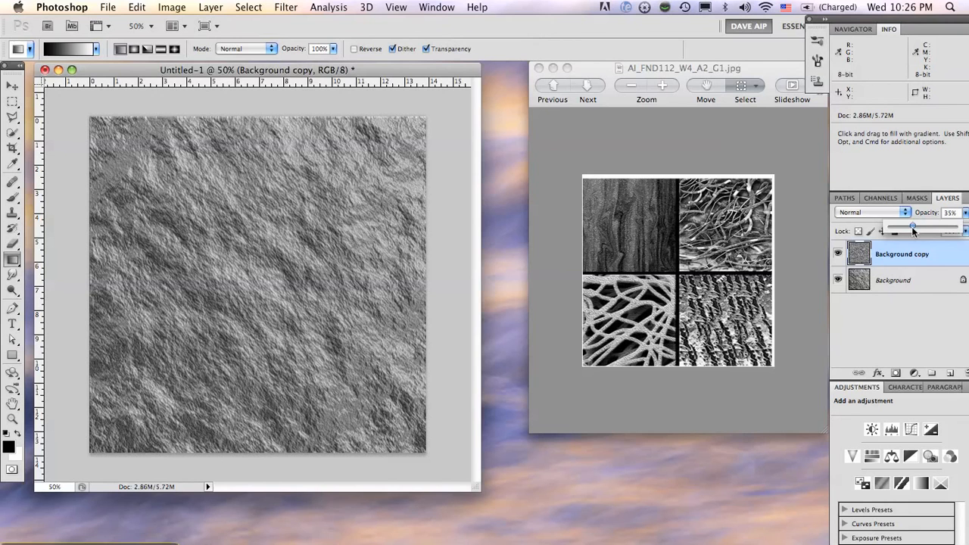
pyautogui.doubleClick(911, 253)
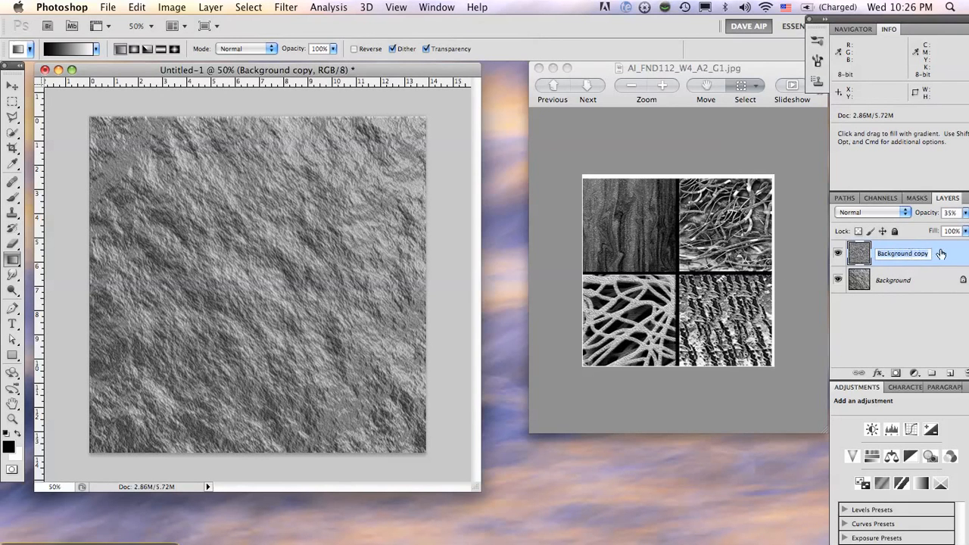
pyautogui.doubleClick(941, 253)
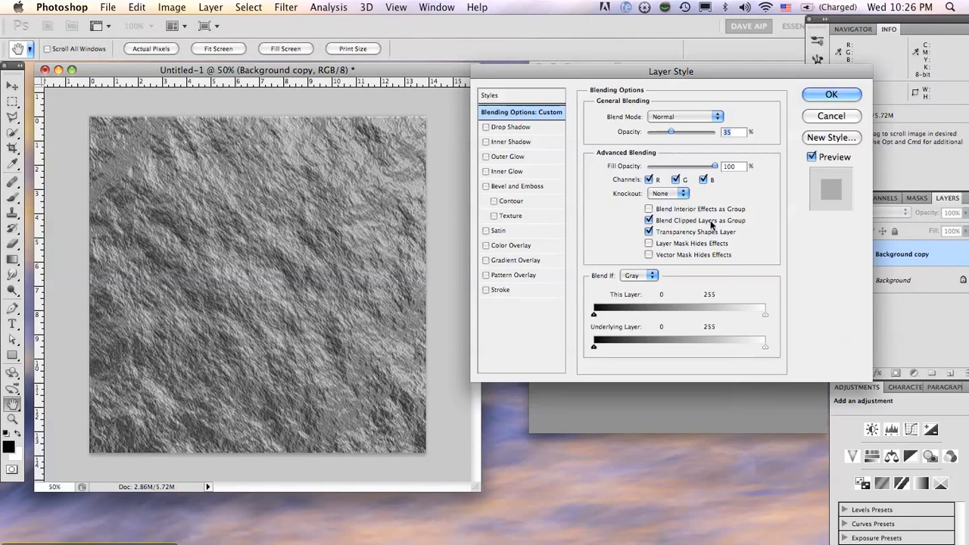
pyautogui.click(487, 186)
pyautogui.click(503, 189)
pyautogui.click(486, 186)
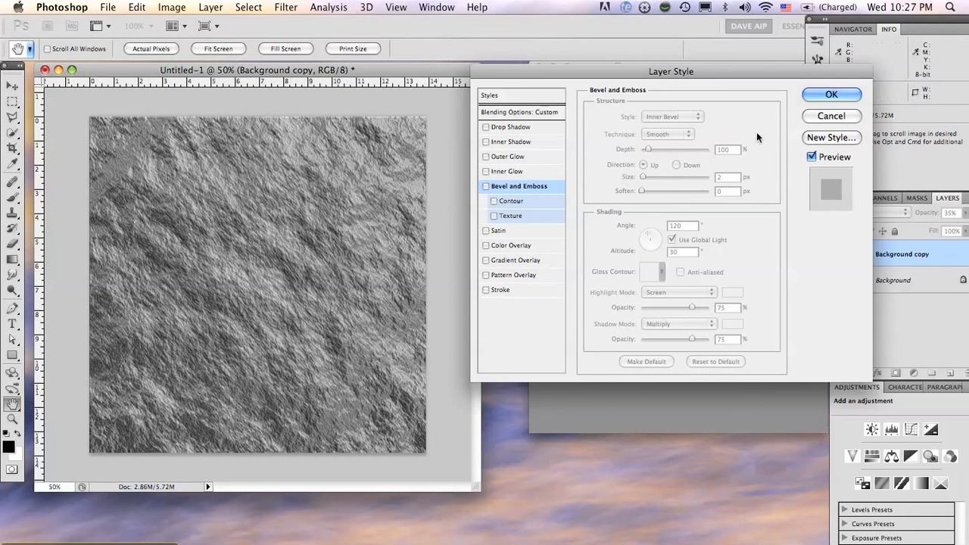
pyautogui.click(831, 116)
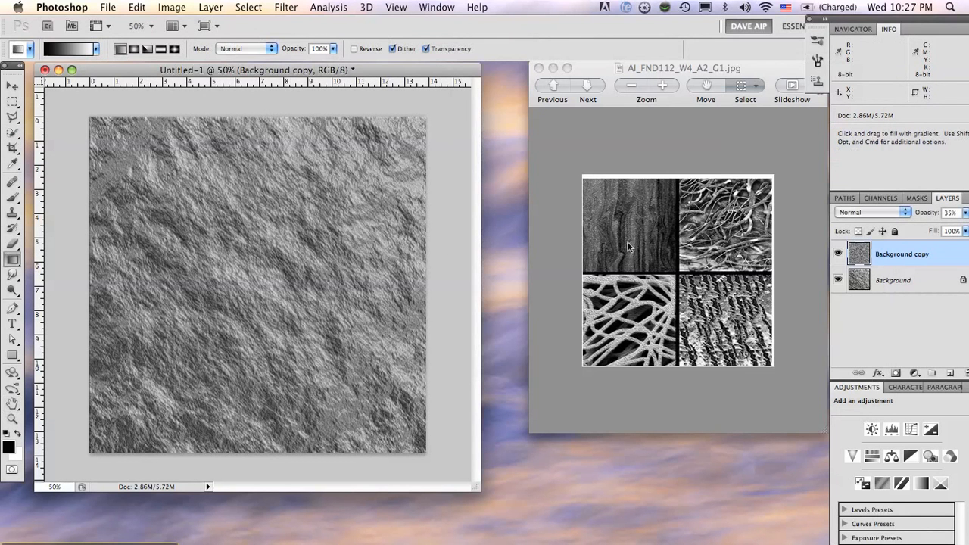
# Add monochromatic Gaussian noise to the Background copy layer with an amount above 120%, trying the Uniform distribution as well
pyautogui.click(285, 8)
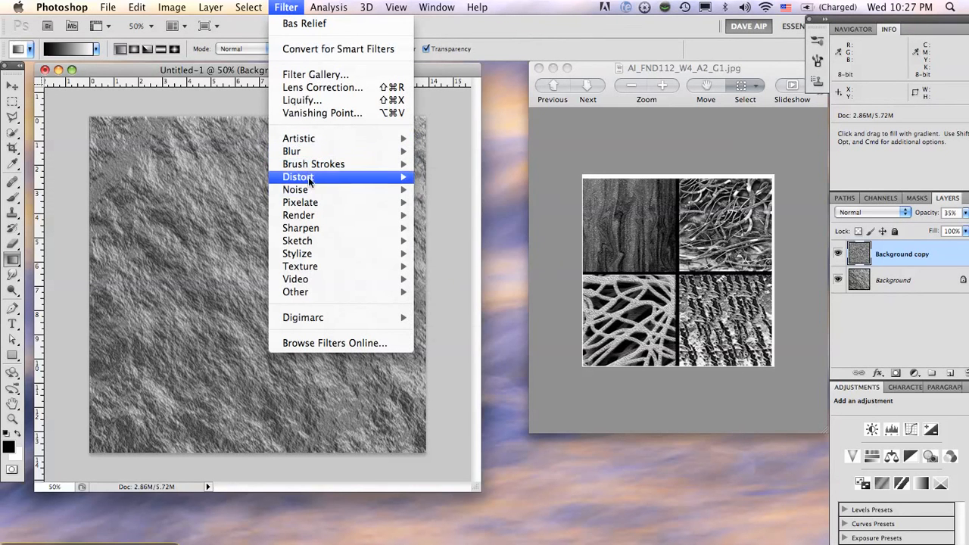
pyautogui.moveTo(307, 190)
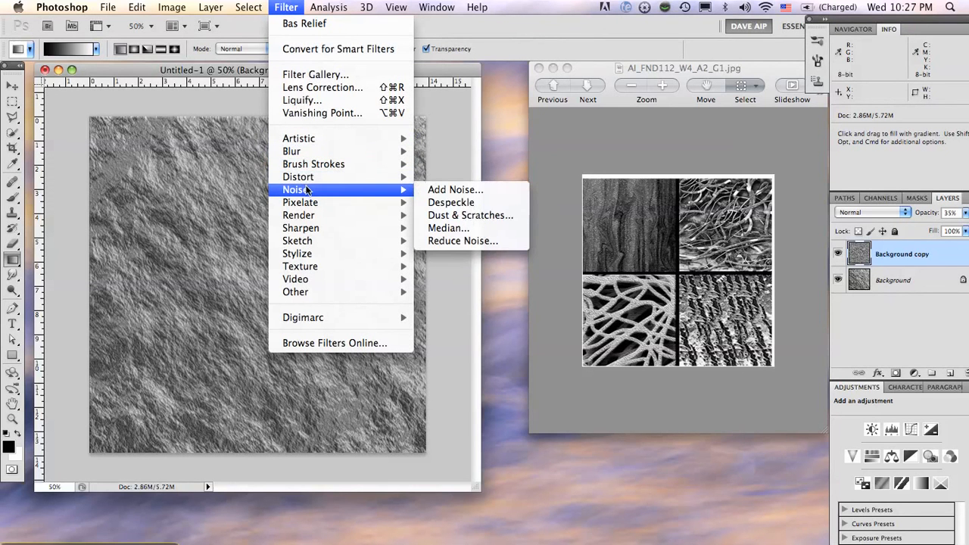
pyautogui.click(454, 190)
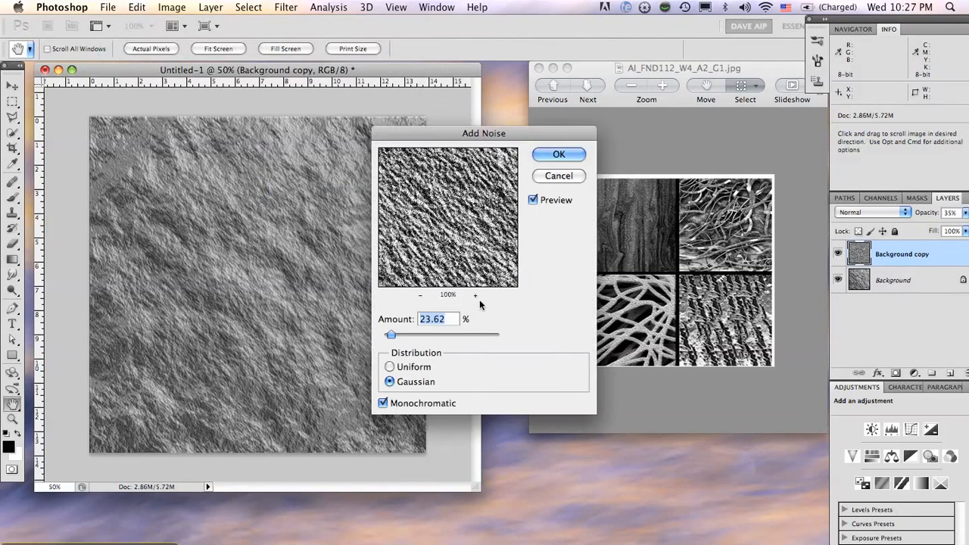
pyautogui.moveTo(391, 335); pyautogui.dragTo(419, 336)
pyautogui.click(389, 367)
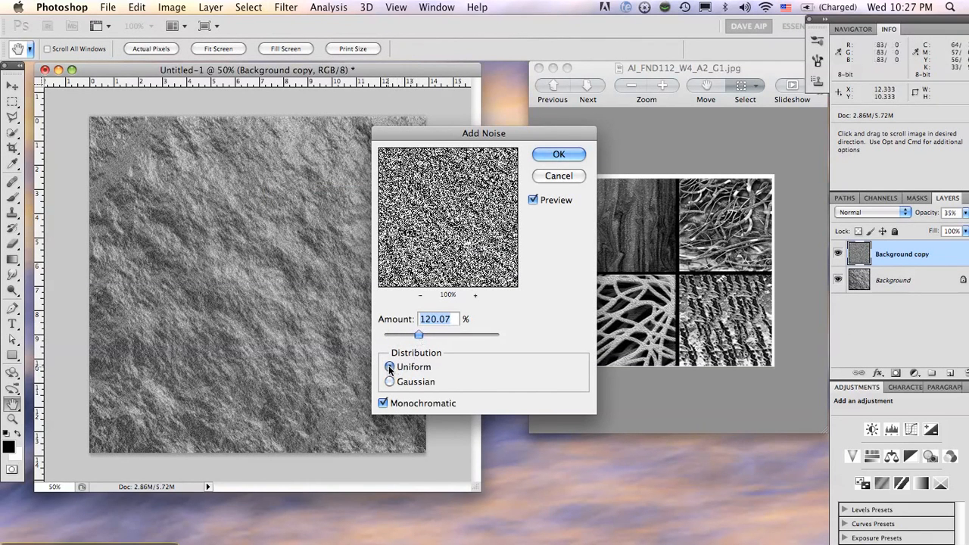
pyautogui.click(389, 381)
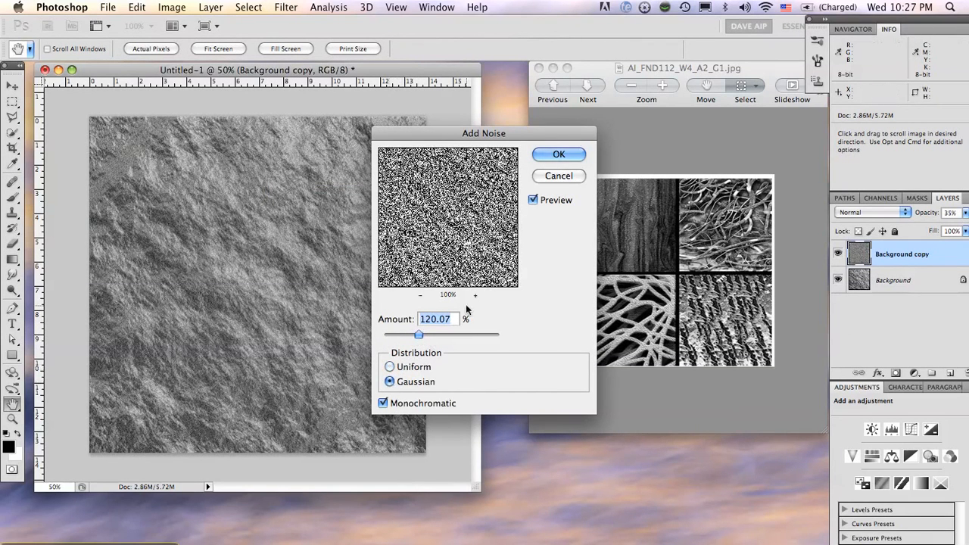
pyautogui.moveTo(420, 337); pyautogui.dragTo(426, 335)
pyautogui.click(559, 155)
pyautogui.press('g')
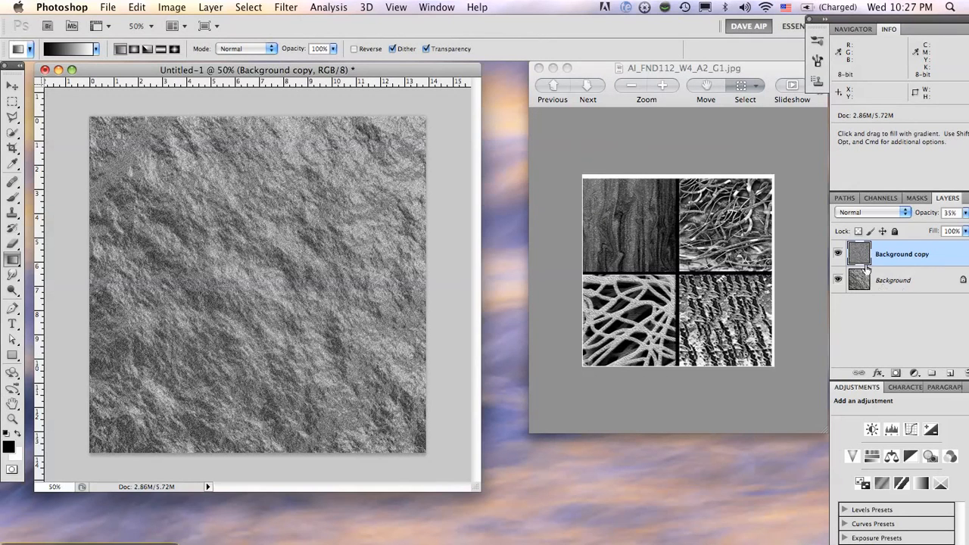
# Compare the texture with and without the Background copy layer, and lower that layer's opacity to 17%
pyautogui.click(839, 256)
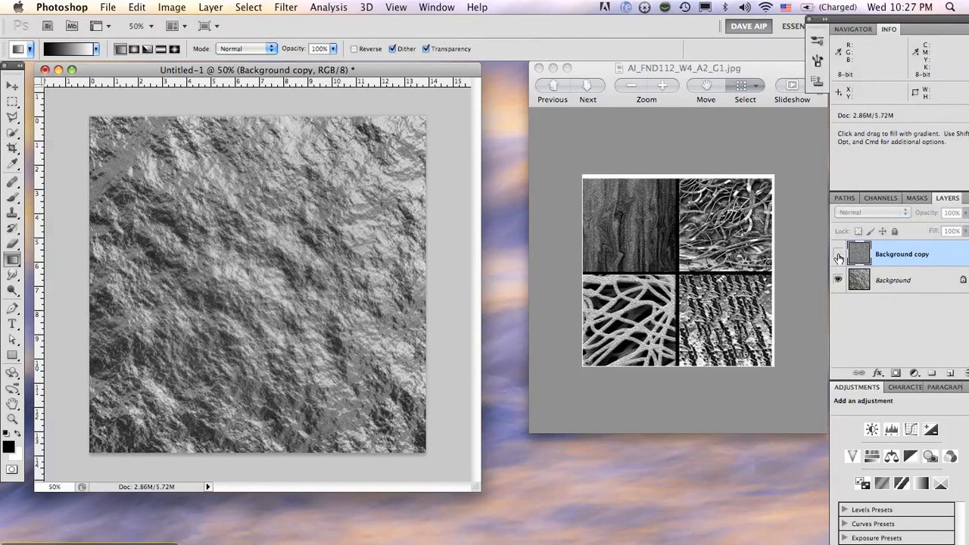
pyautogui.click(839, 256)
pyautogui.click(839, 256)
pyautogui.click(838, 256)
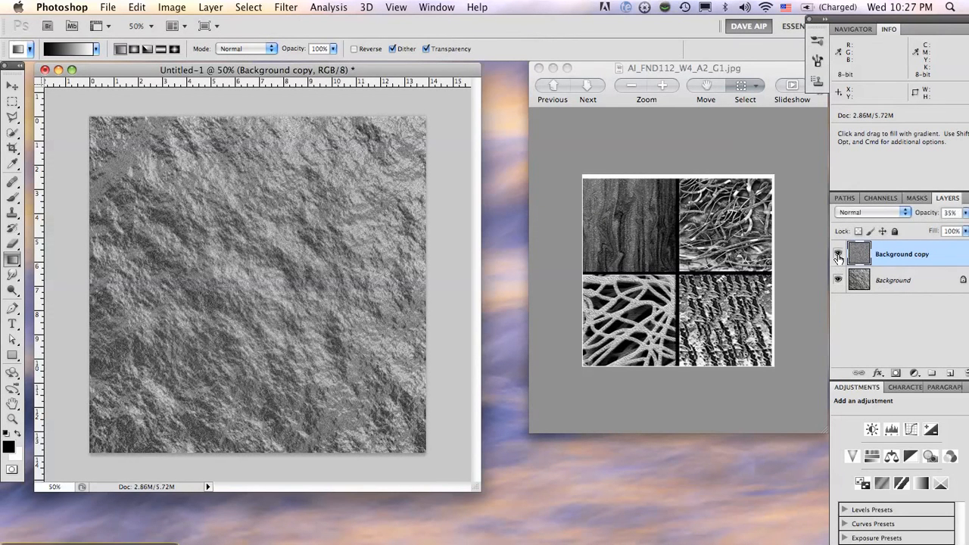
pyautogui.click(966, 213)
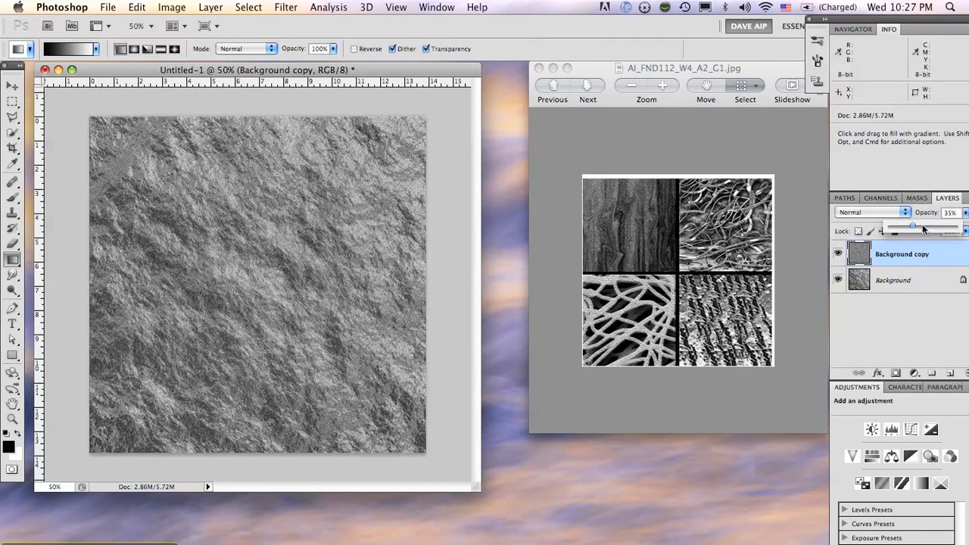
pyautogui.moveTo(909, 225); pyautogui.dragTo(900, 226)
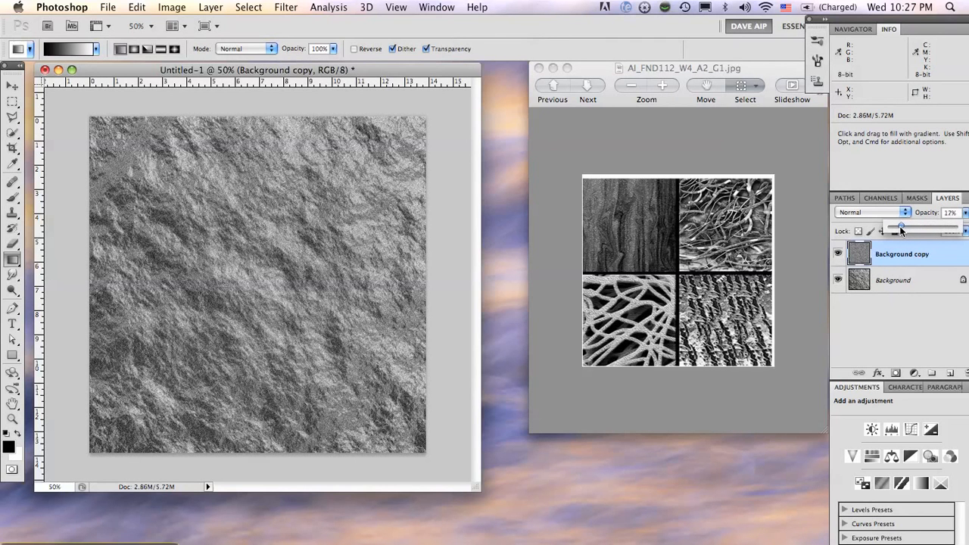